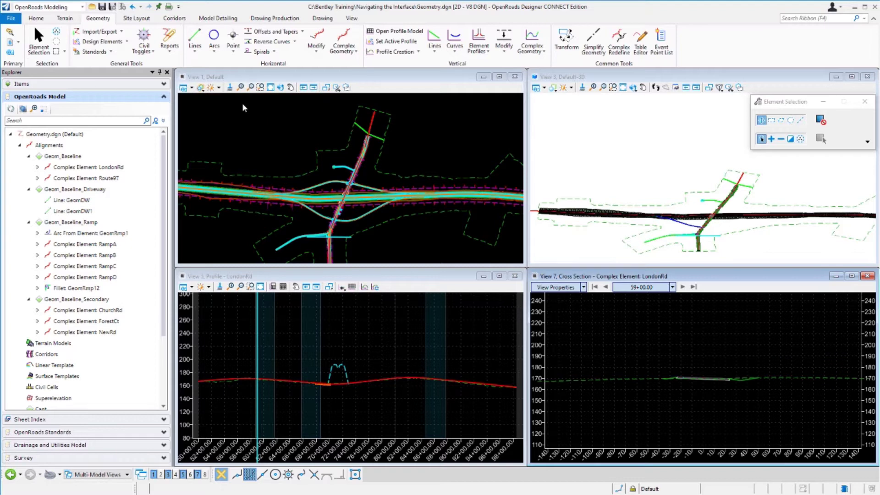
Step: Activate the plan, 3D and profile views in turn, finishing in the LondonRd profile view
left_click(260, 87)
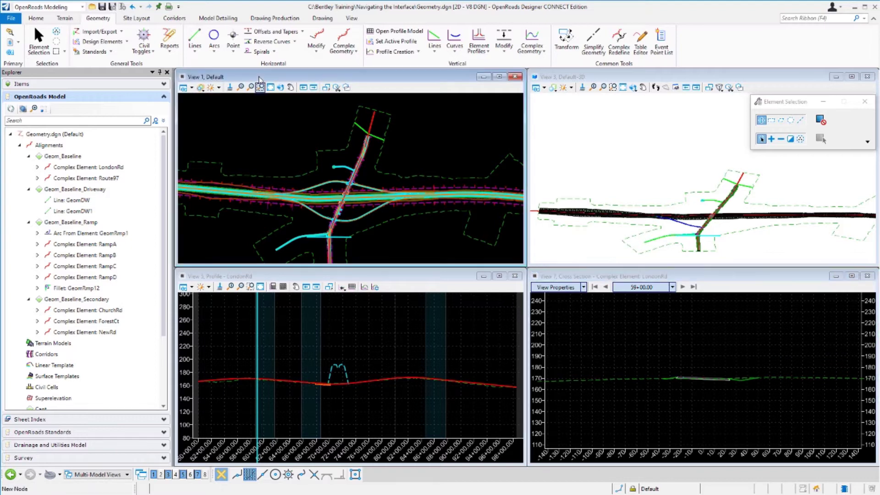
left_click(574, 77)
left_click(407, 285)
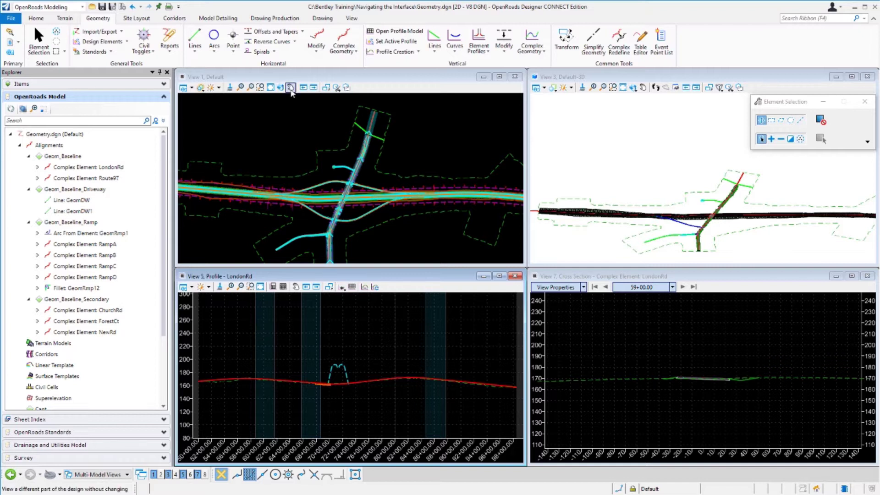
left_click(623, 123)
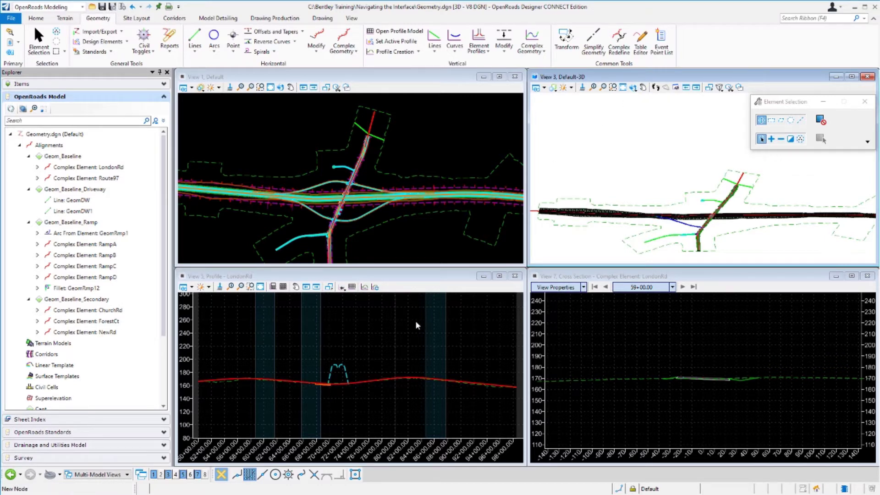
left_click(339, 330)
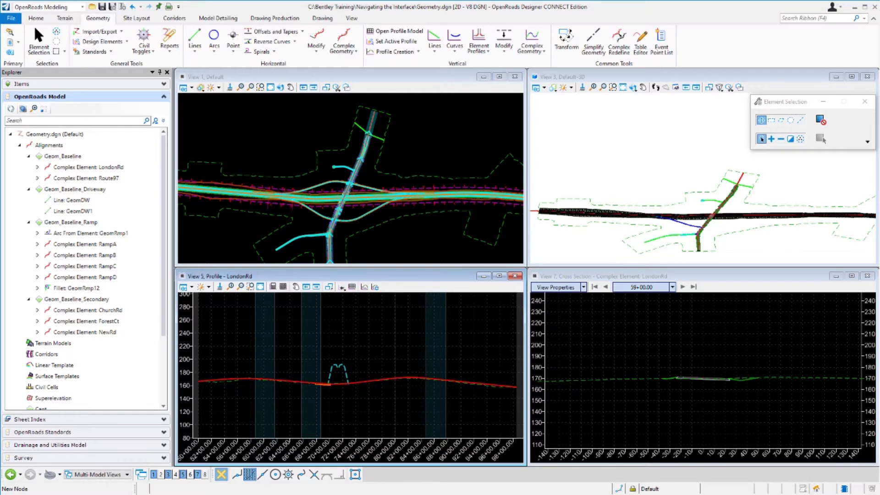
Step: Set the exaggeration of the LondonRd profile view to 20 in its view attributes
left_click(191, 290)
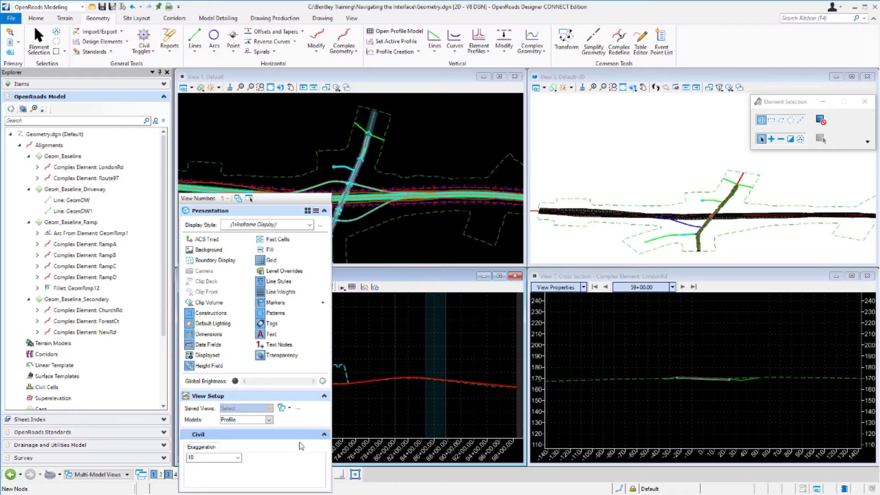
left_click(238, 458)
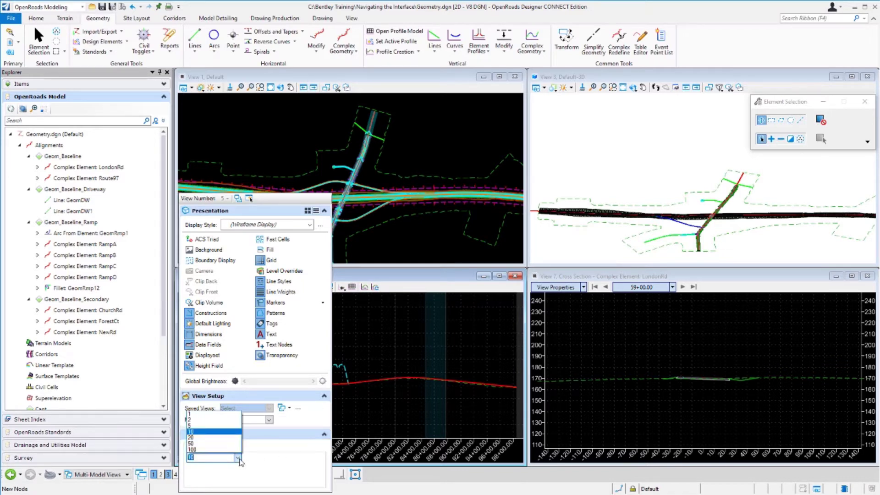
left_click(216, 438)
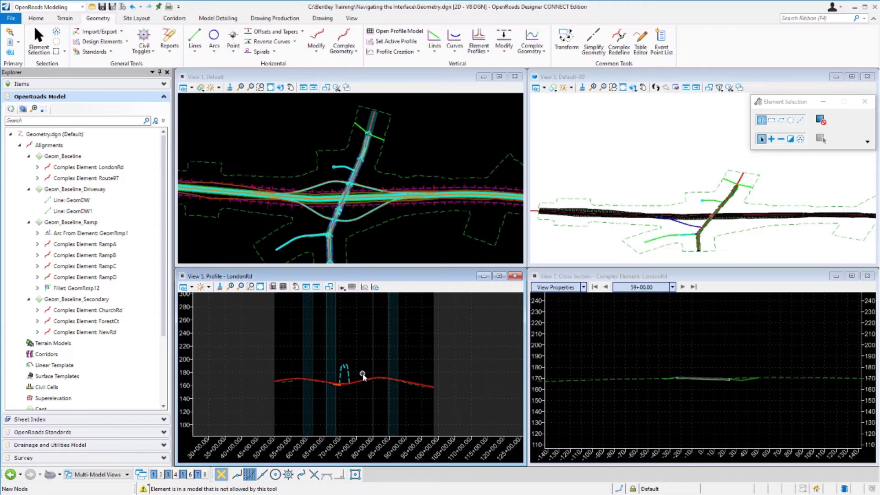
Step: Stretch and compress the LondonRd profile display horizontally and vertically to adjust its exaggeration interactively
scroll(363, 376, "up", 2)
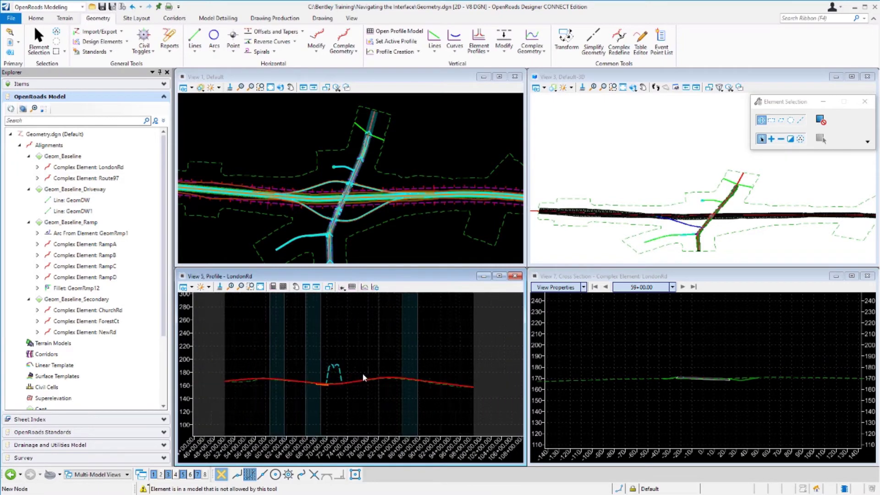
scroll(363, 376, "up", 2)
scroll(363, 376, "down", 3)
scroll(363, 376, "down", 1)
scroll(363, 375, "up", 3, "ctrl+shift")
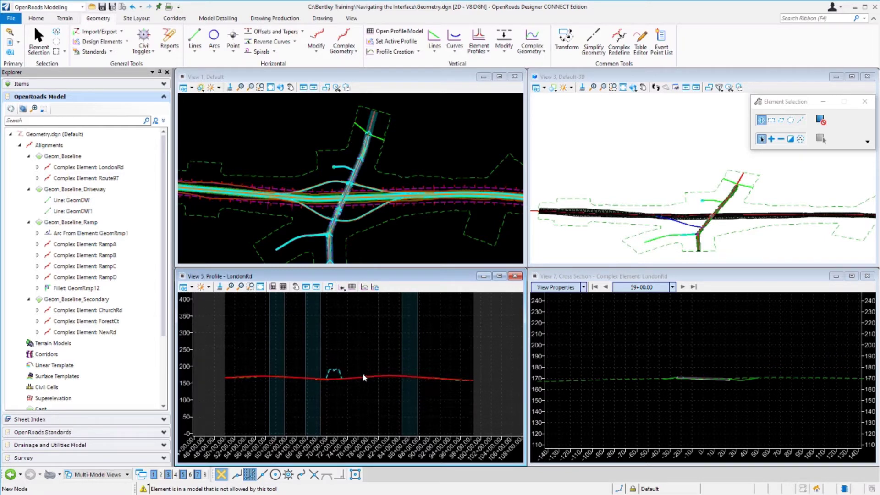
scroll(363, 375, "down", 2, "ctrl+shift")
scroll(363, 376, "up", 2, "ctrl+shift")
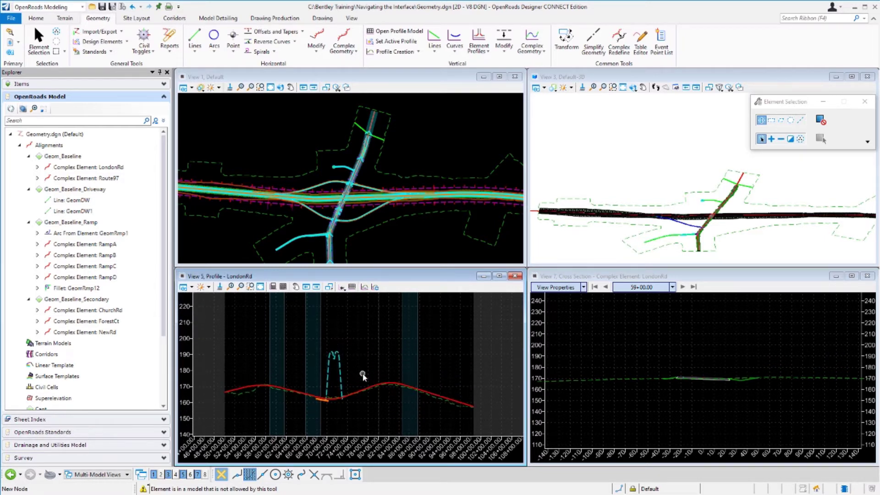
scroll(363, 375, "down", 1, "ctrl+shift")
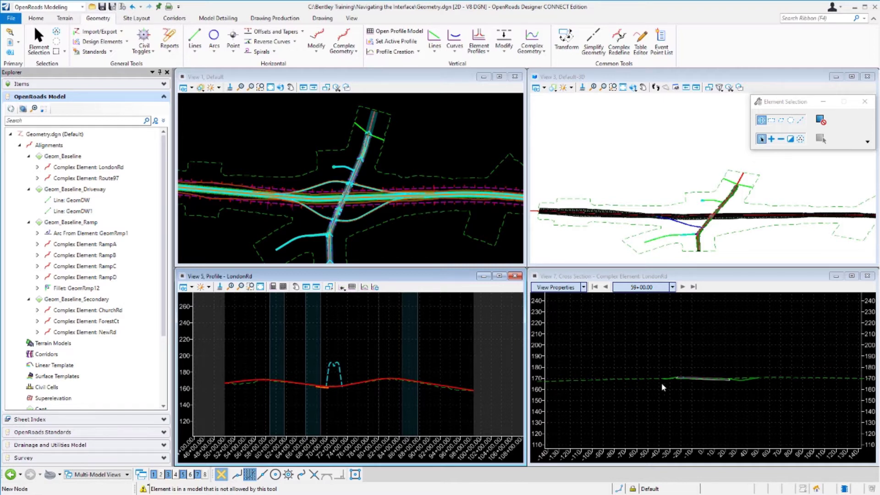
Step: Set the vertical exaggeration of the LondonRd cross section view to 2
left_click(690, 402)
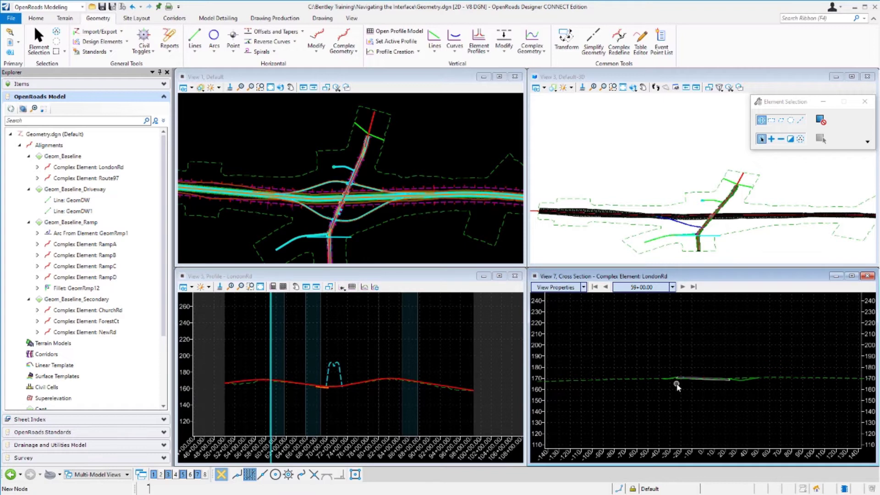
left_click(584, 287)
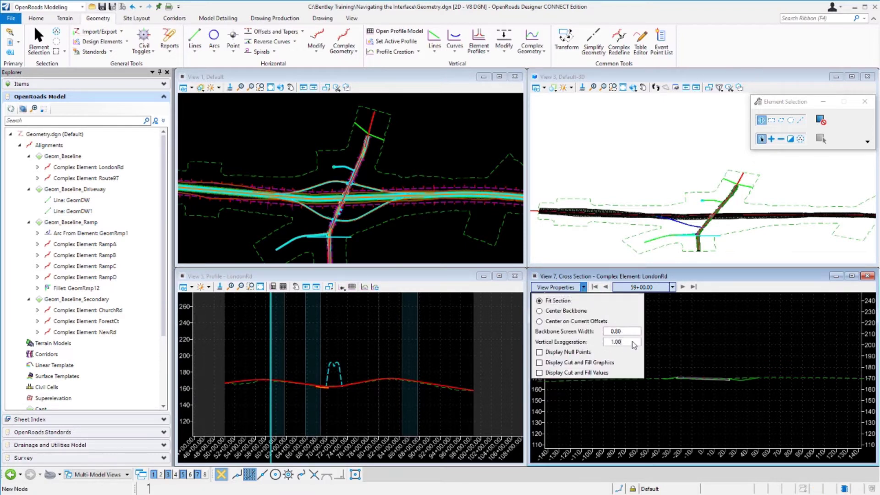
double_click(605, 344)
type("2")
left_click(730, 349)
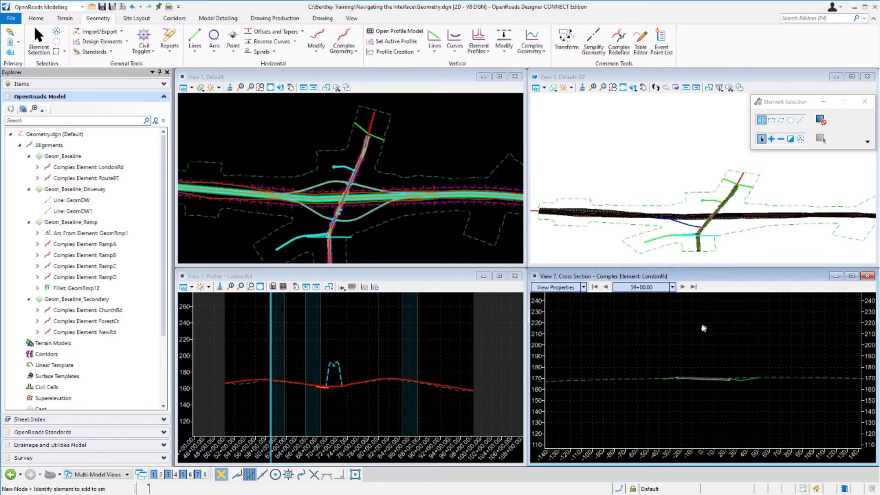
Step: Step the cross section forward one station and back to 58+50.00, and examine that section at different horizontal scales
left_click(683, 287)
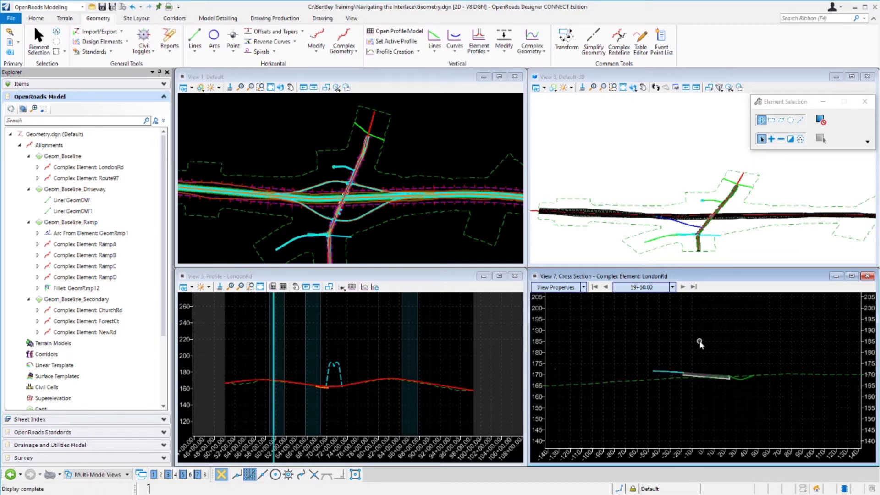
left_click(606, 288)
left_click(606, 288)
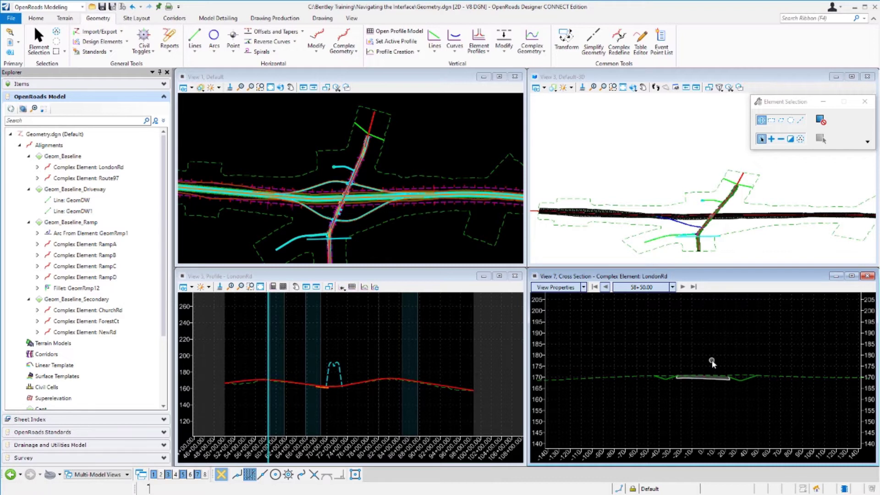
scroll(712, 360, "up", 2)
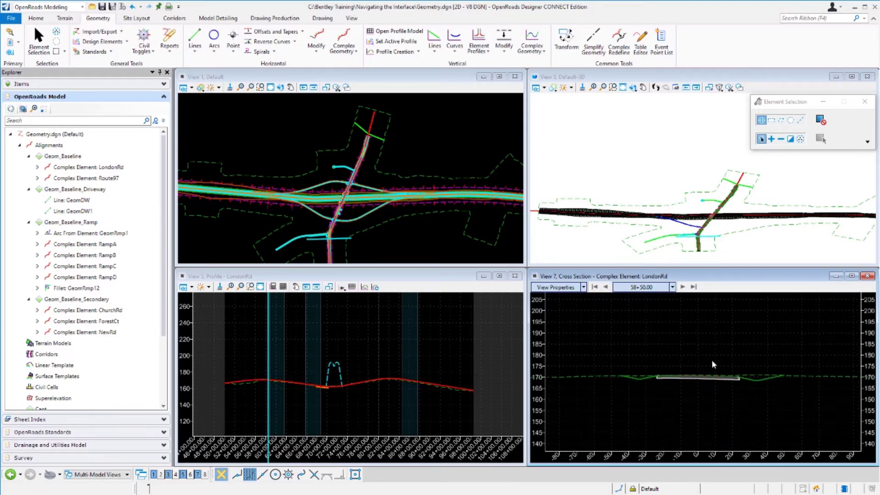
scroll(713, 364, "down", 5)
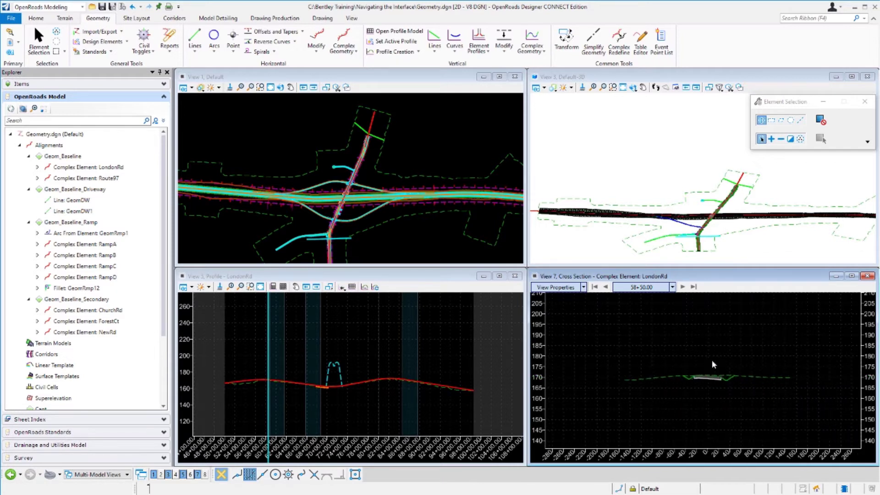
scroll(712, 361, "up", 2)
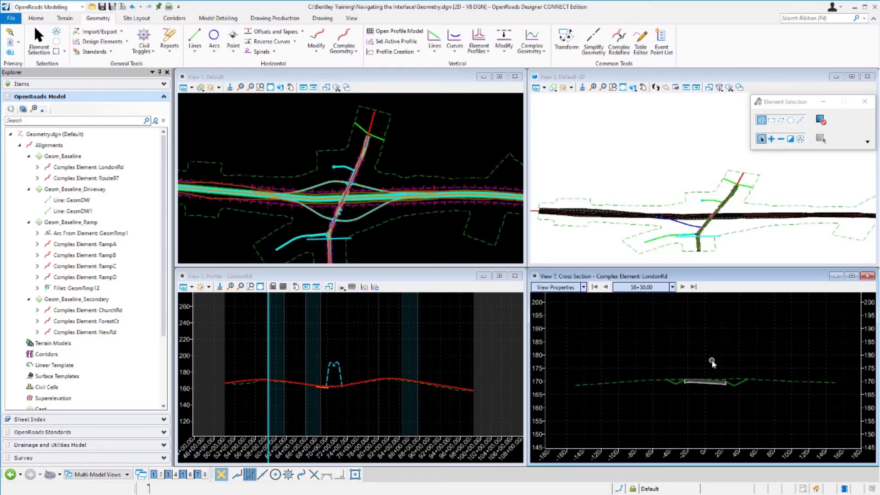
Step: Step the LondonRd cross section forward five stations and back three to reach station 59+50.00
left_click(584, 287)
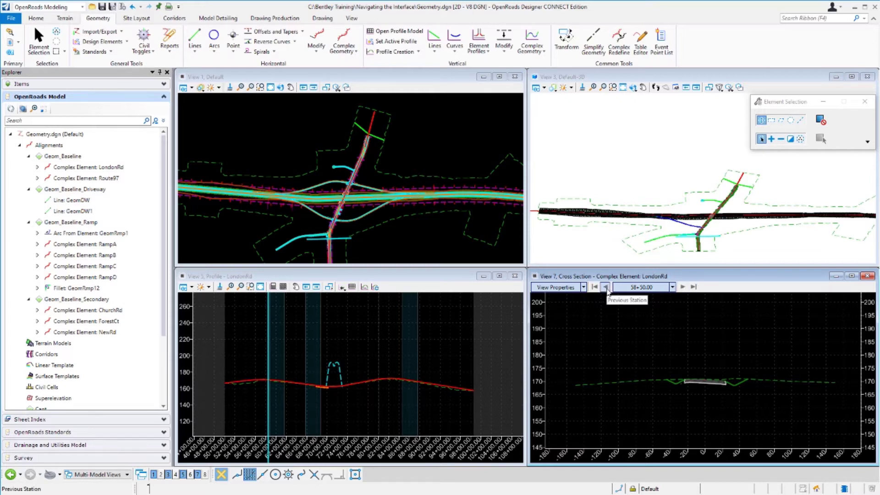
left_click(682, 287)
left_click(682, 287)
left_click(682, 287)
left_click(683, 289)
left_click(682, 289)
left_click(605, 287)
left_click(606, 288)
left_click(605, 287)
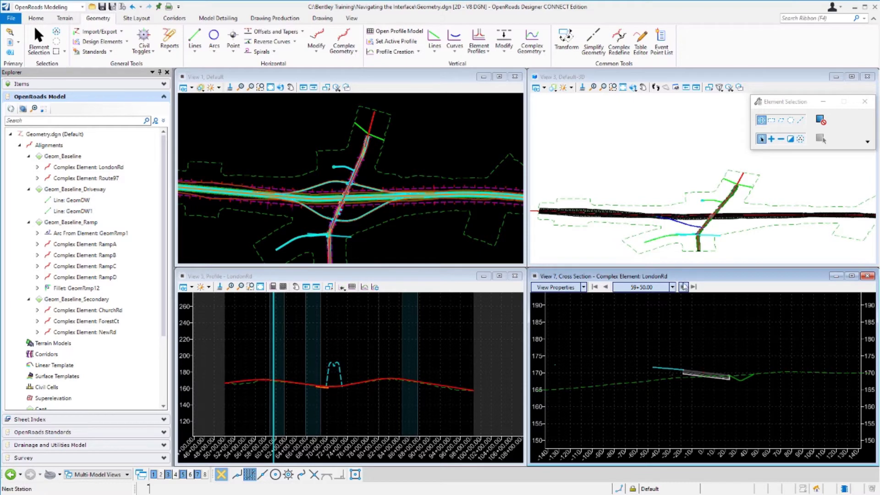
Step: Show the last LondonRd cross section station and return to the first for a closer look at its roadway section
left_click(694, 287)
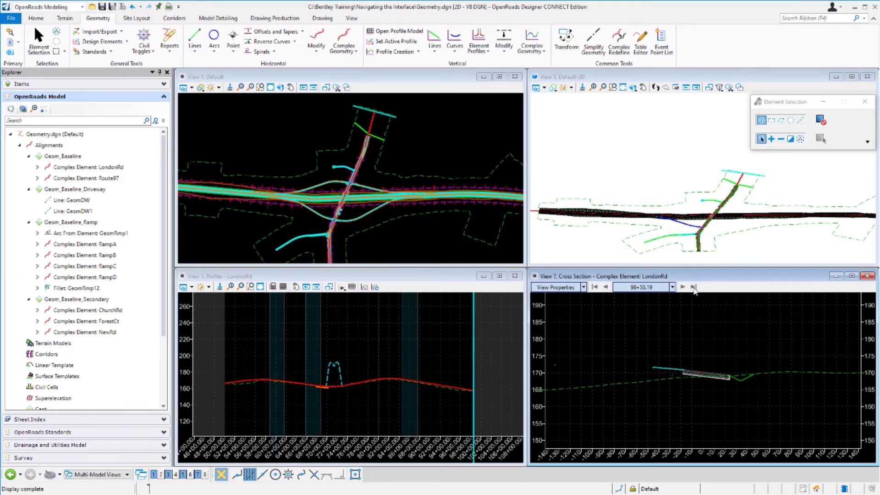
left_click(594, 287)
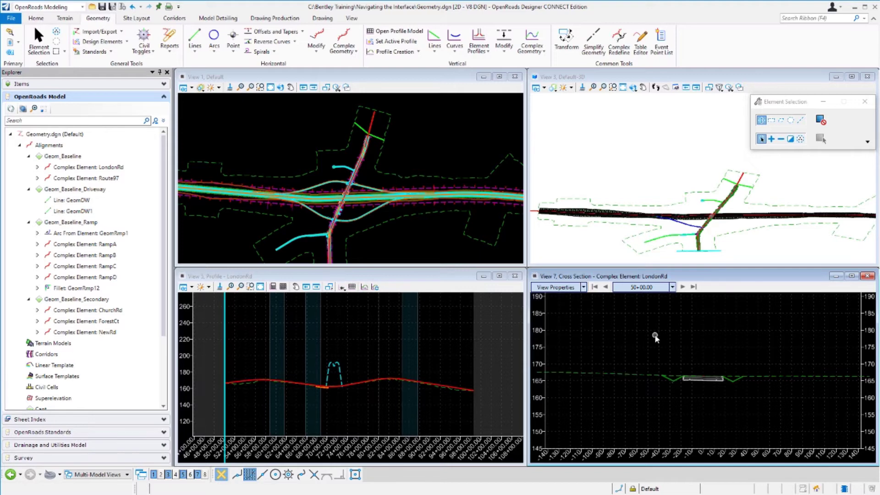
scroll(705, 375, "up", 3)
scroll(703, 370, "up", 2)
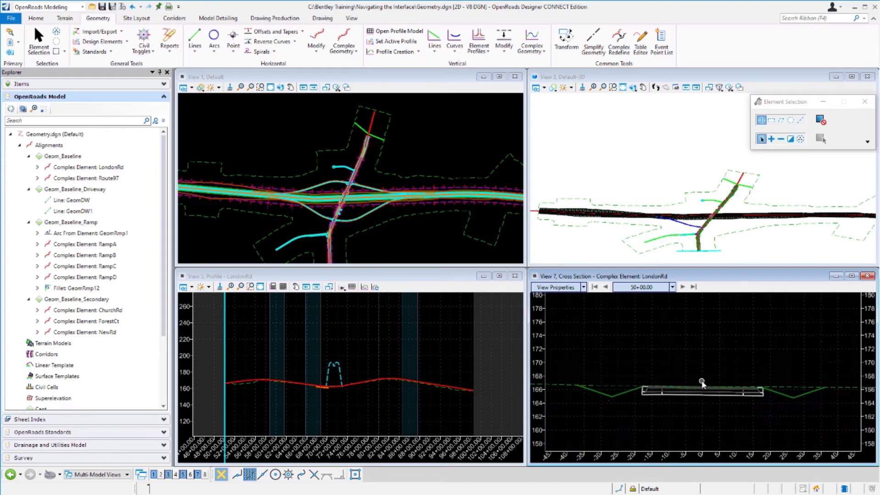
Step: Step the cross section station by station to 59+00.00, and briefly open the station entry without changing the value
left_click(683, 287)
left_click(683, 287)
left_click(684, 287)
left_click(683, 287)
left_click(683, 287)
left_click(683, 287)
left_click(683, 287)
left_click(683, 287)
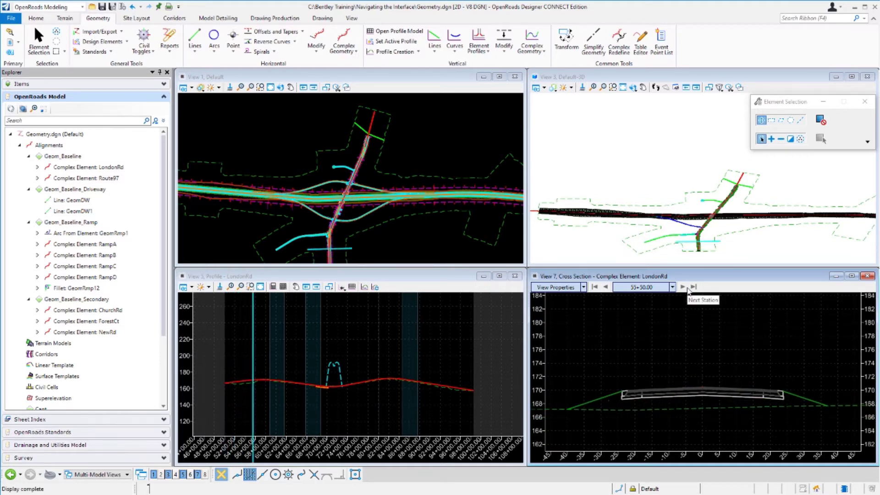
left_click(683, 287)
left_click(683, 287)
left_click(683, 287)
left_click(683, 287)
left_click(683, 287)
left_click(684, 287)
left_click(684, 287)
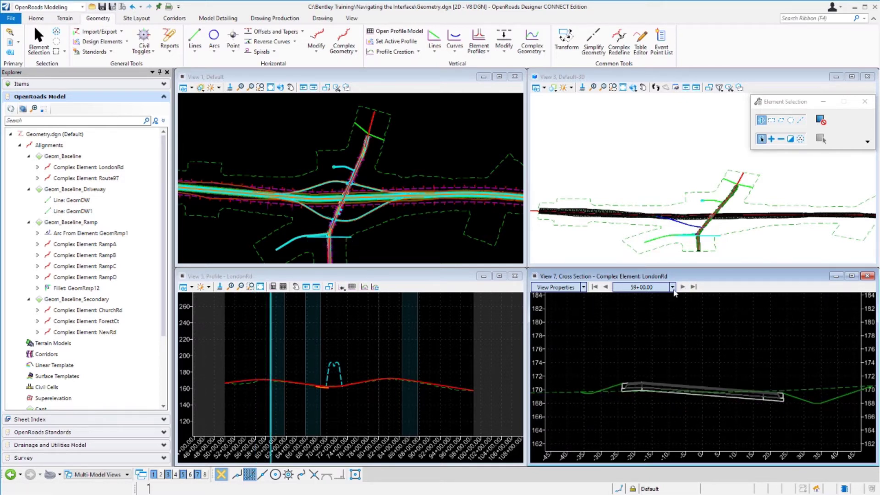
left_click(673, 287)
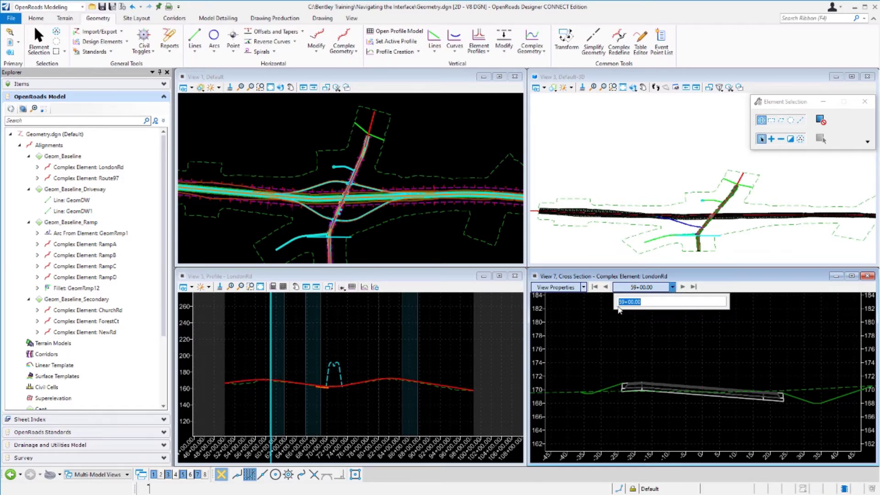
left_click(627, 351)
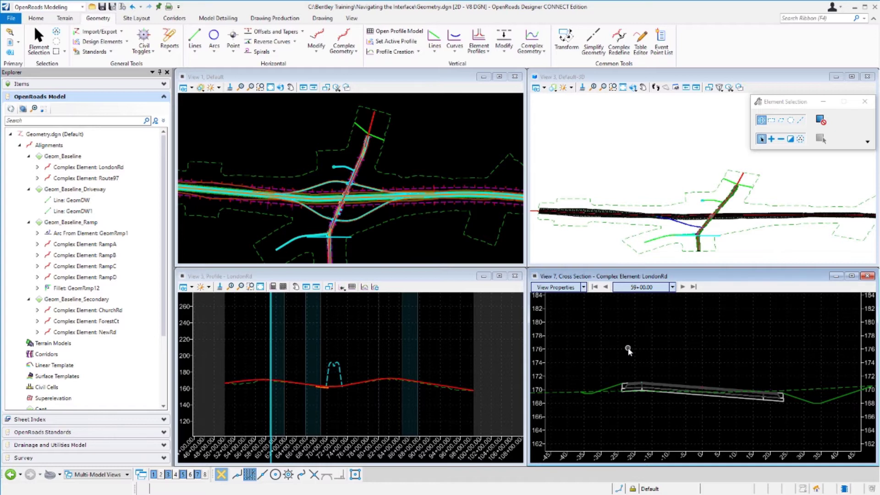
Step: Locate the cross section's station with a data point in the plan view, at about station 80+00
right_click(628, 347)
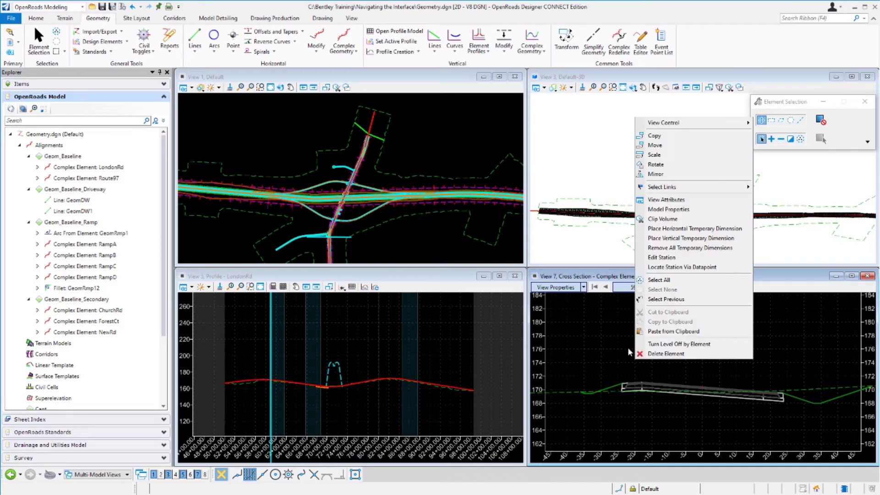
left_click(693, 267)
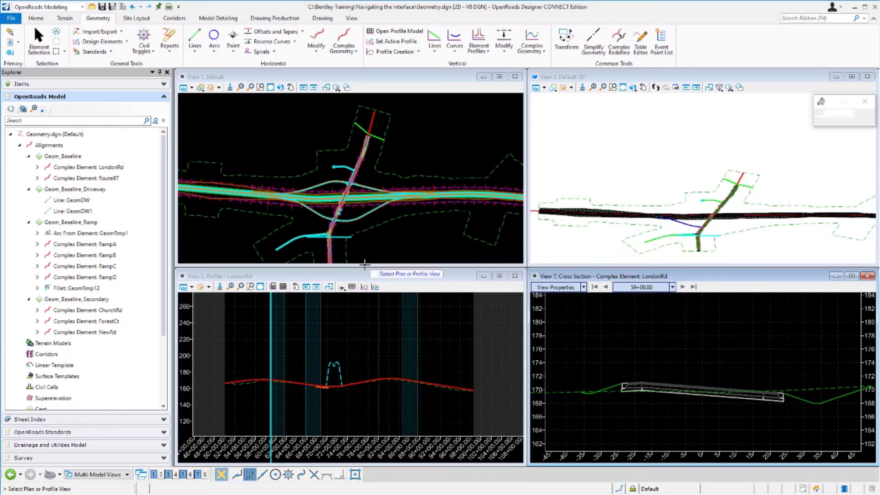
left_click(381, 241)
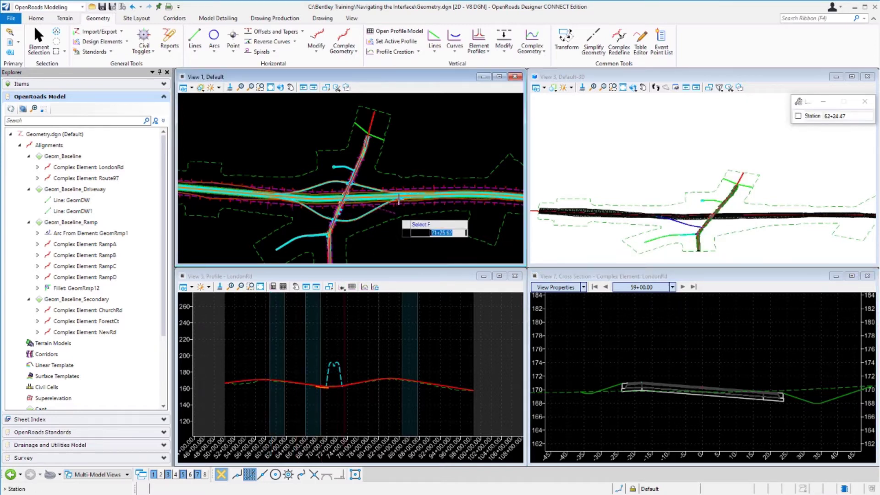
left_click(378, 181)
right_click(378, 183)
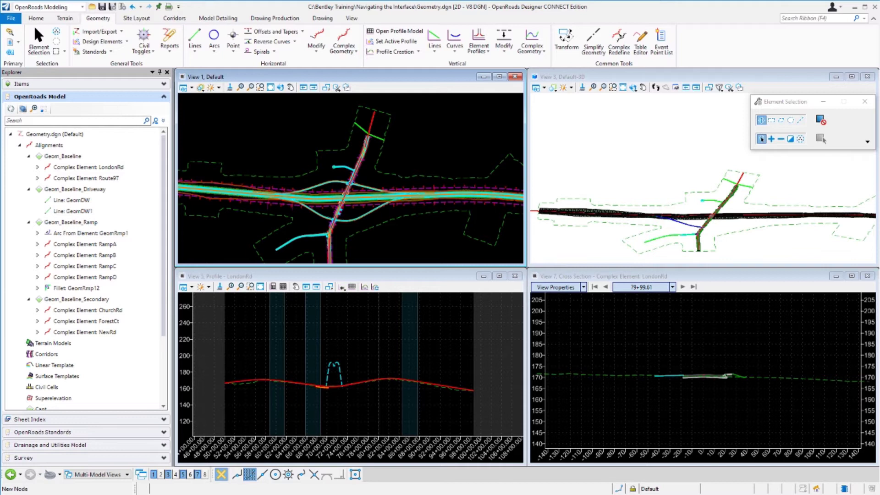
Step: Rotate the Default-3D view to the Top orientation
left_click(674, 155)
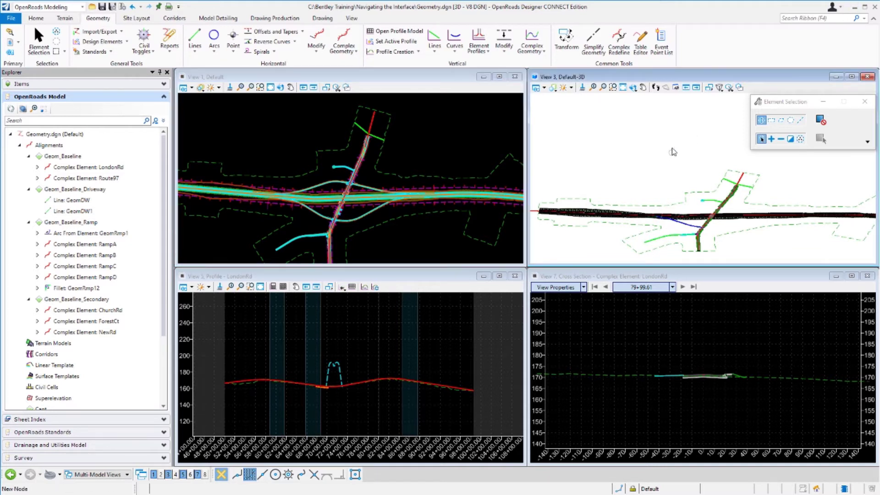
left_click(635, 90)
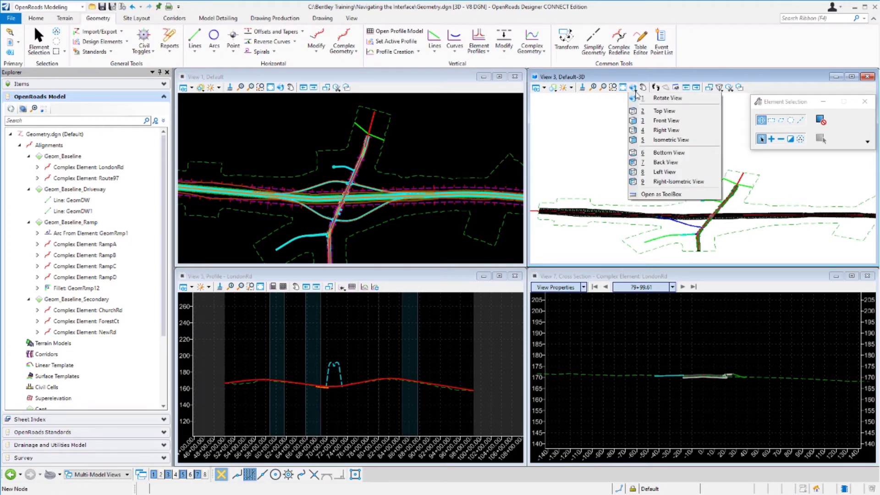
left_click(690, 111)
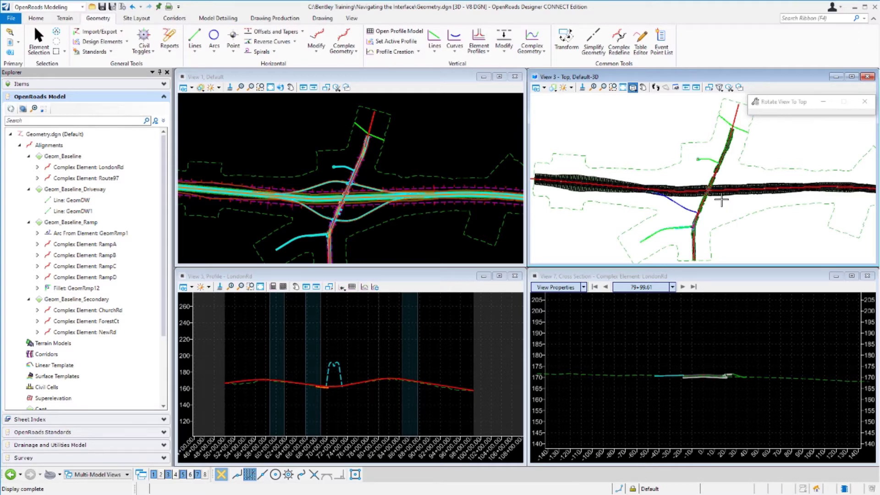
Step: Set the Default-3D view to the Isometric orientation and tilt it to a flatter angle with the Dynamic rotation method
left_click(634, 88)
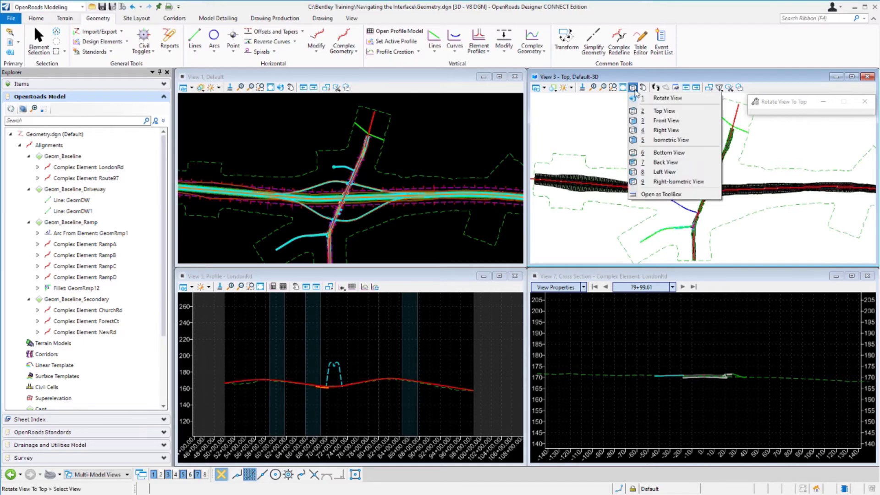
left_click(653, 140)
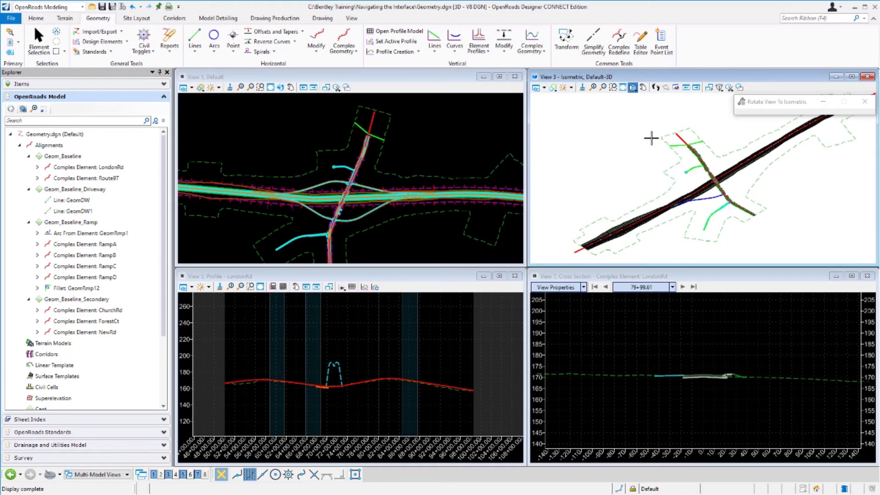
left_click(634, 87)
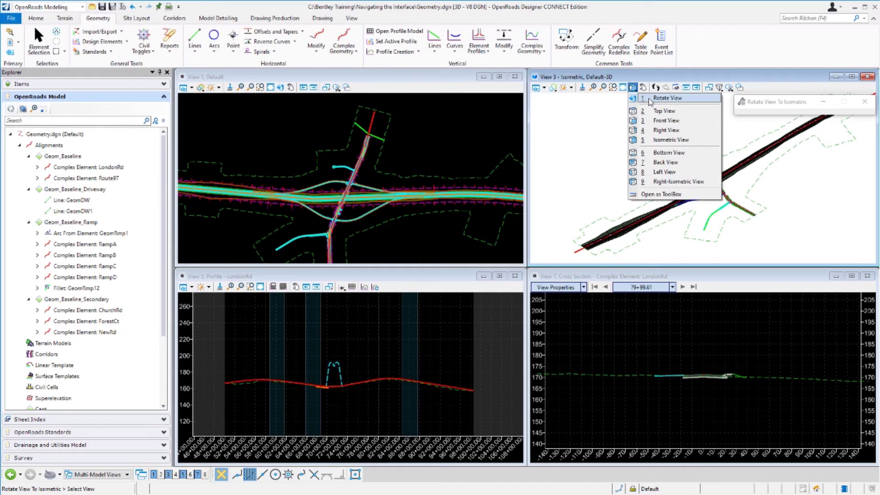
left_click(651, 98)
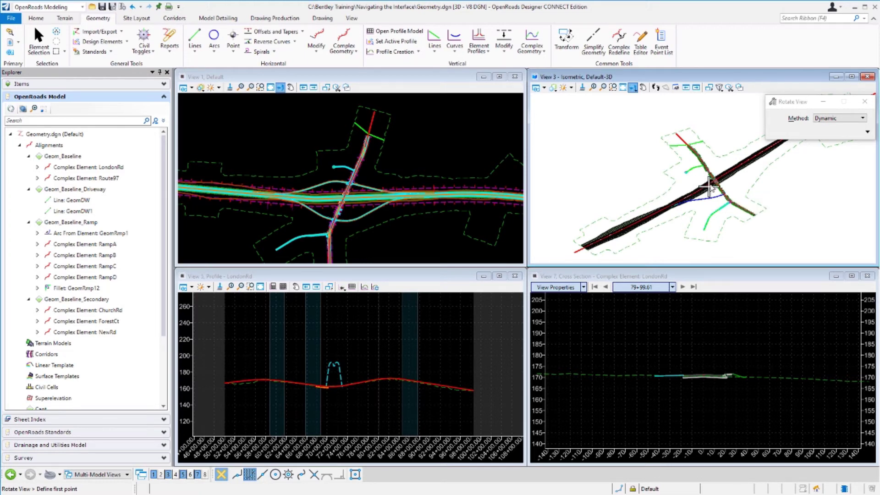
left_click(727, 180)
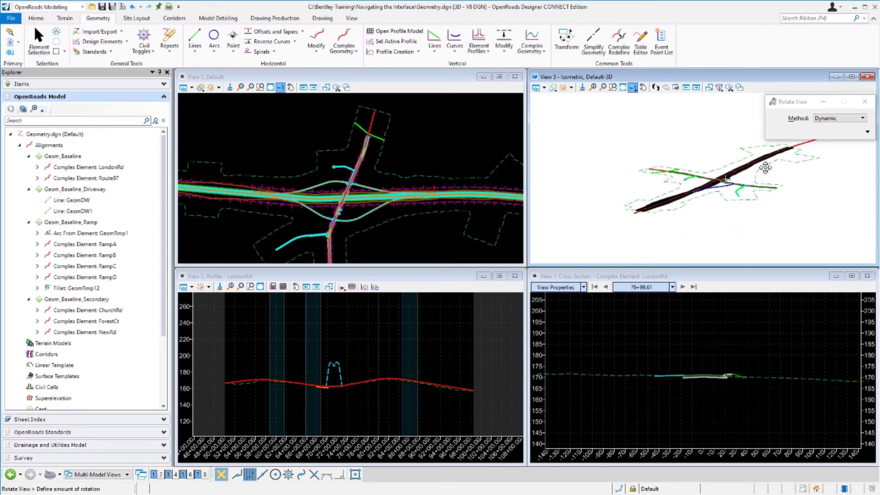
left_click(765, 167)
right_click(766, 167)
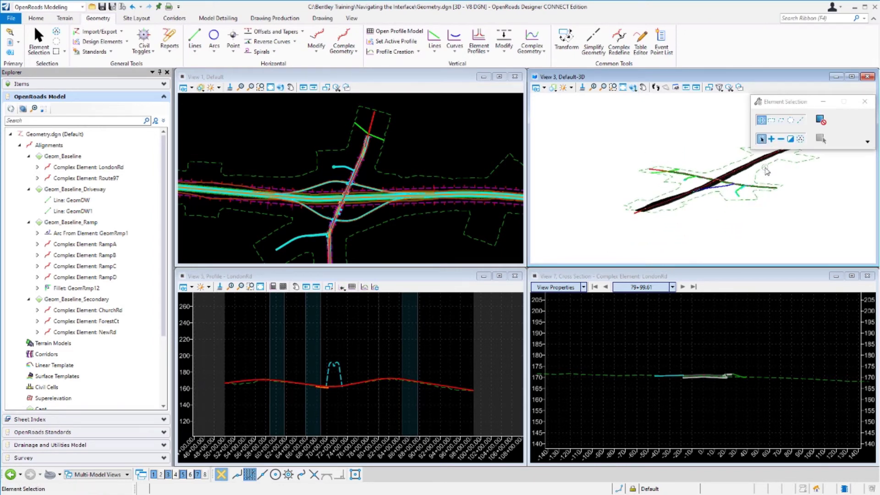
scroll(732, 184, "up", 3)
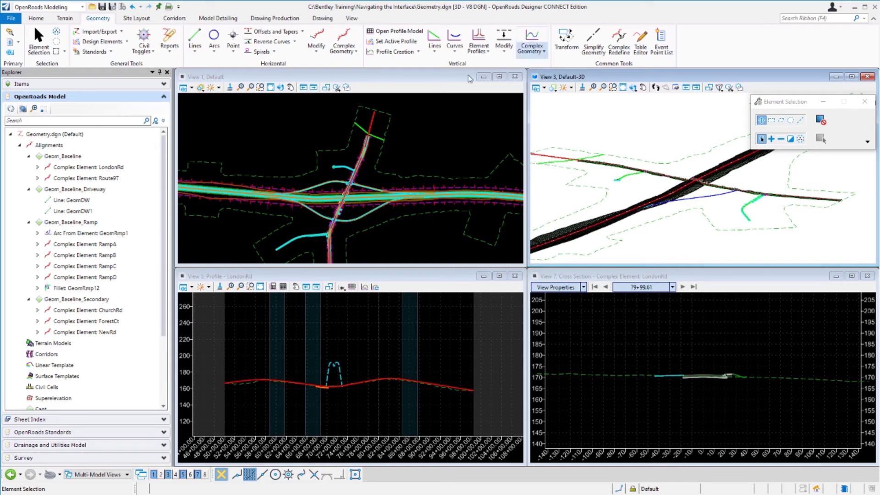
Step: Rotate the Default plan view with the 2 Points method, aligning it along a steep line from south to north
left_click(301, 137)
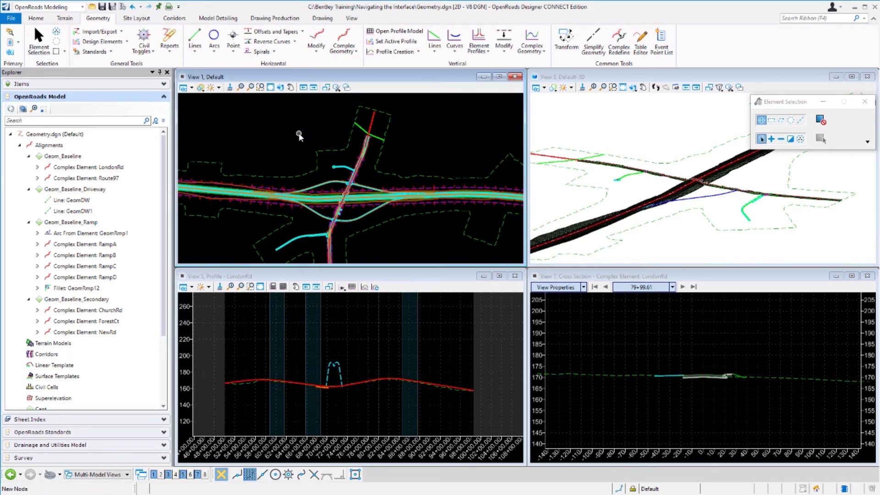
left_click(281, 89)
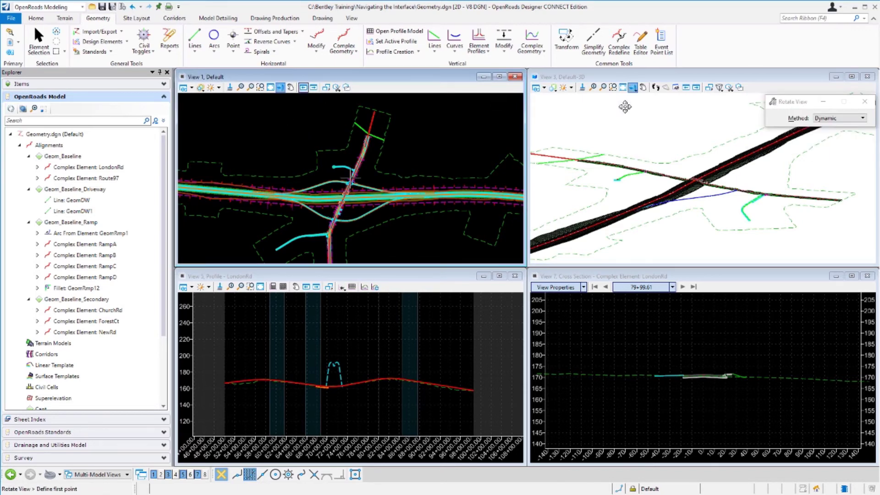
left_click_drag(797, 110, 437, 114)
left_click(497, 127)
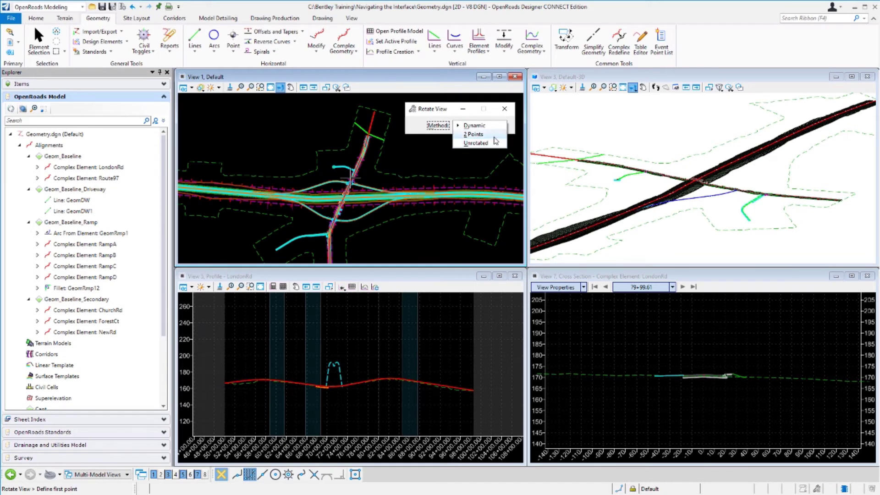
left_click(476, 135)
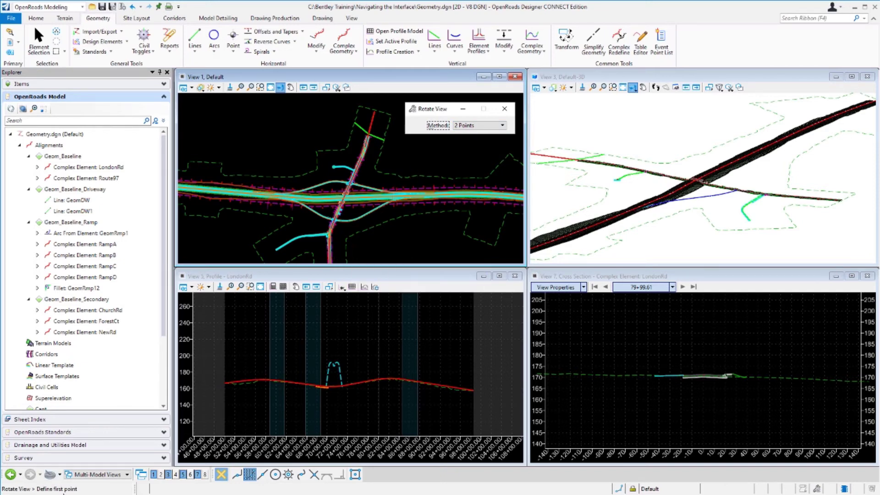
left_click(368, 251)
left_click(403, 142)
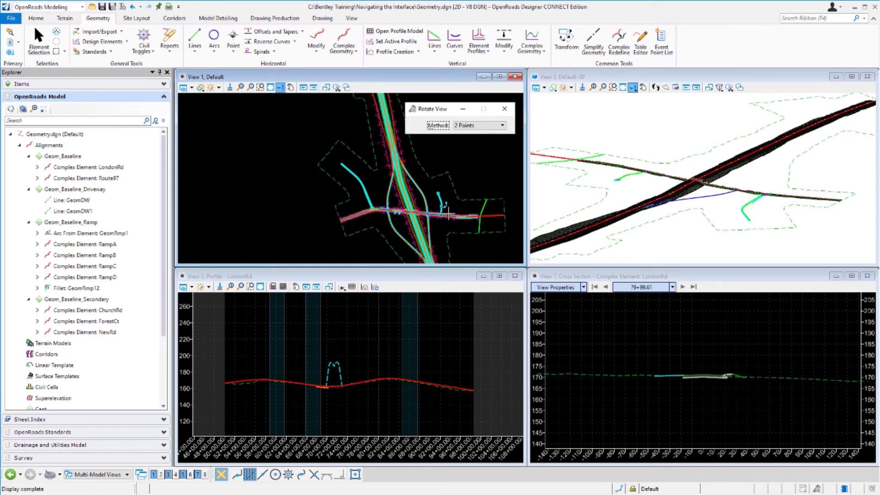
Step: Restore the Default plan view to its original orientation with the Unrotated method
left_click(479, 126)
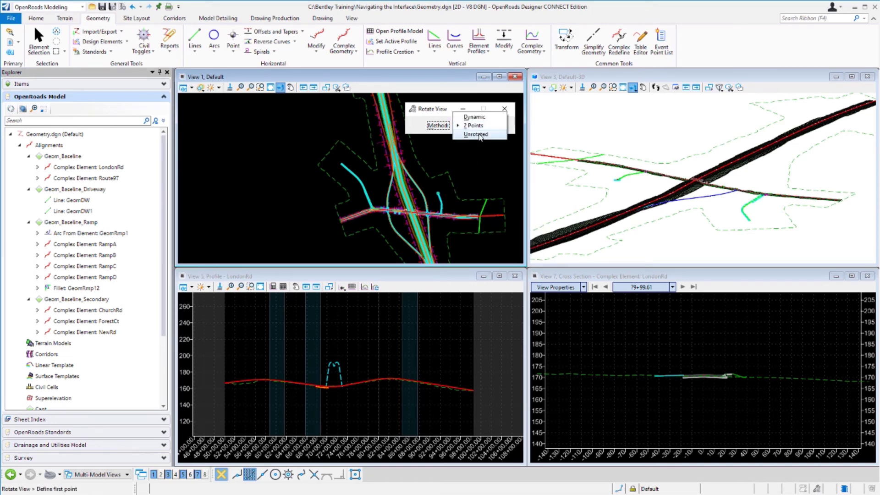
left_click(477, 135)
left_click(461, 161)
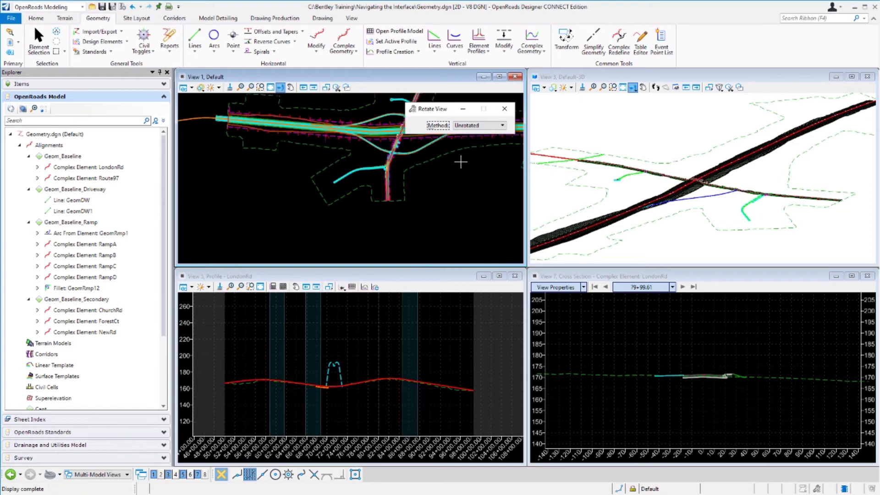
scroll(434, 158, "up", 2)
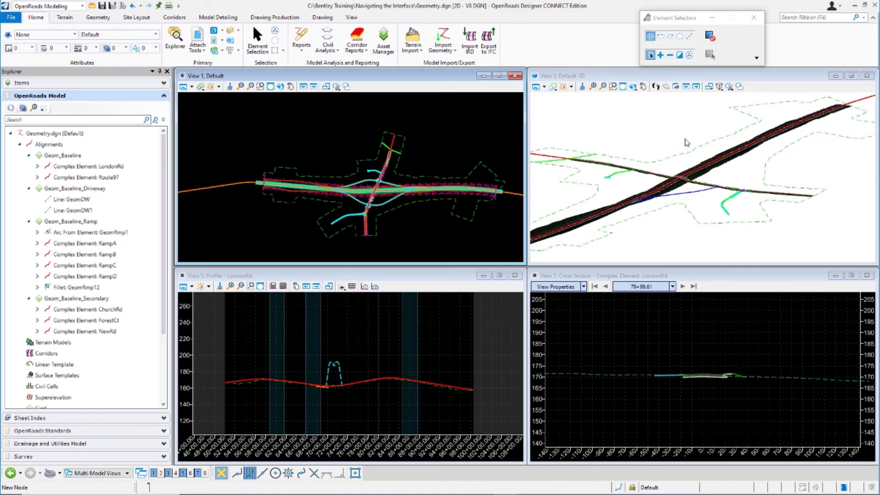
Step: Close in on the road crossing in the Default-3D view with Window Area until the bridge structure fills the view
left_click(613, 87)
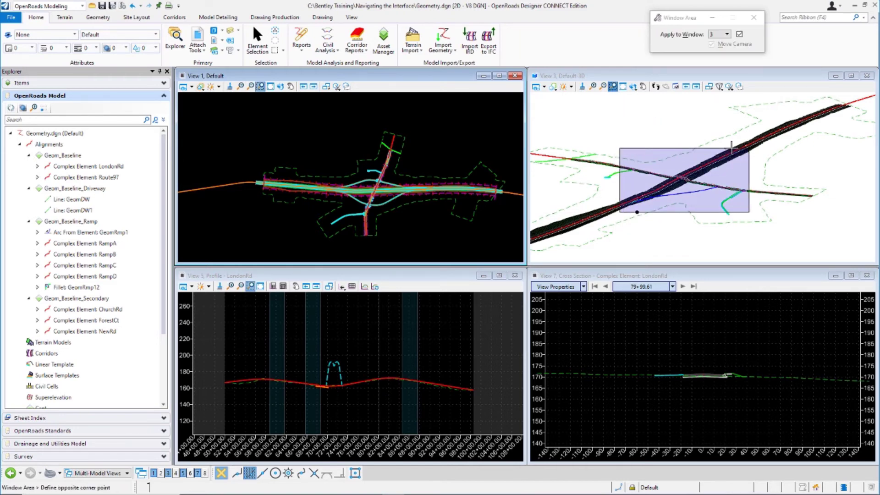
left_click(749, 147)
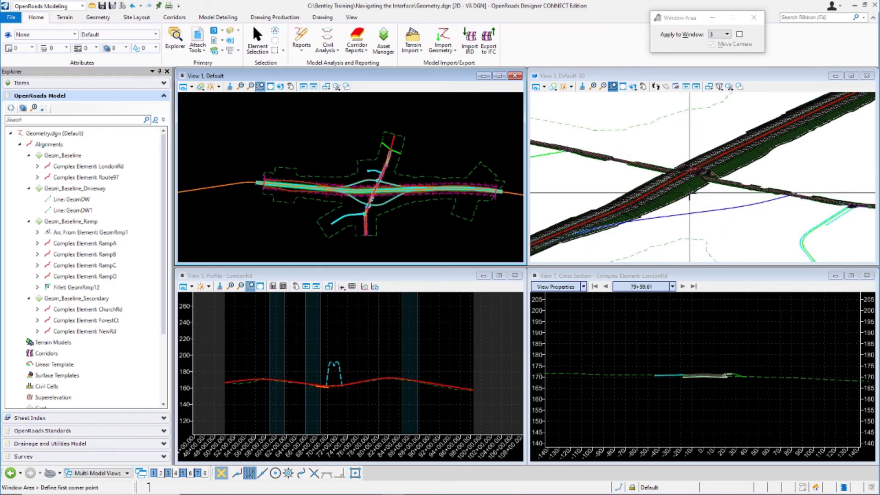
scroll(697, 170, "up", 2)
scroll(704, 162, "up", 1)
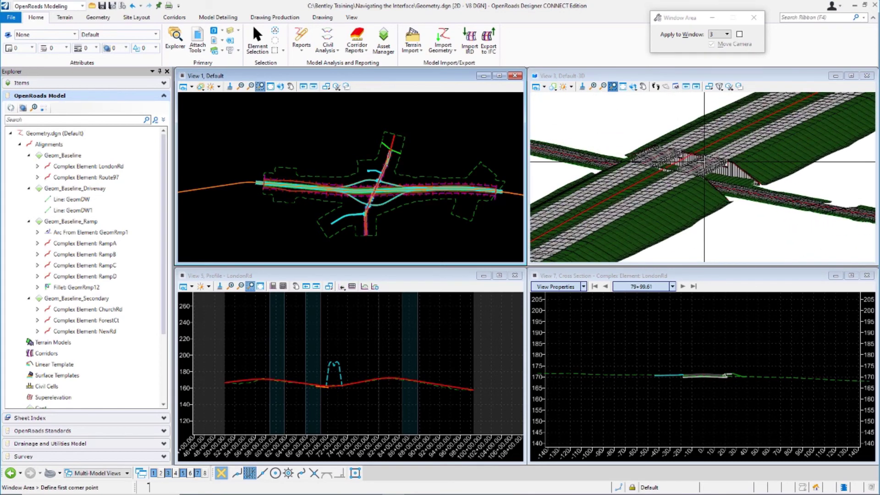
key("Escape")
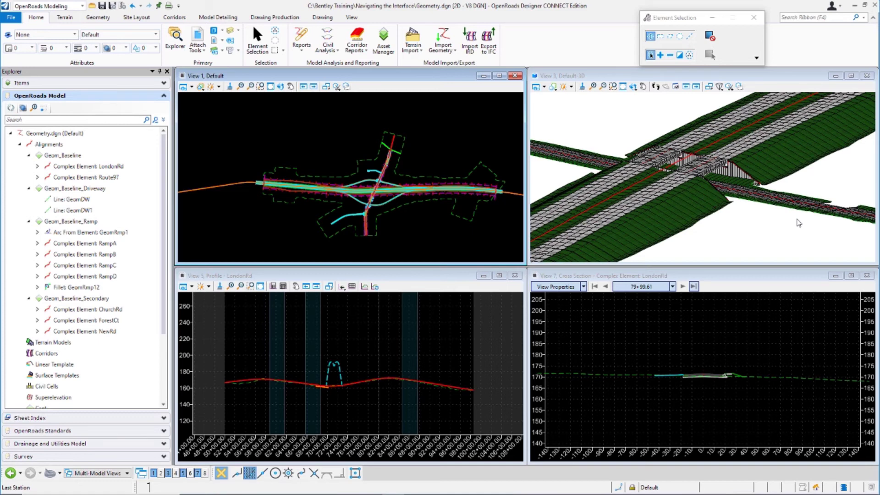
Step: Apply the Wireframe display style to the Default-3D view
left_click(553, 87)
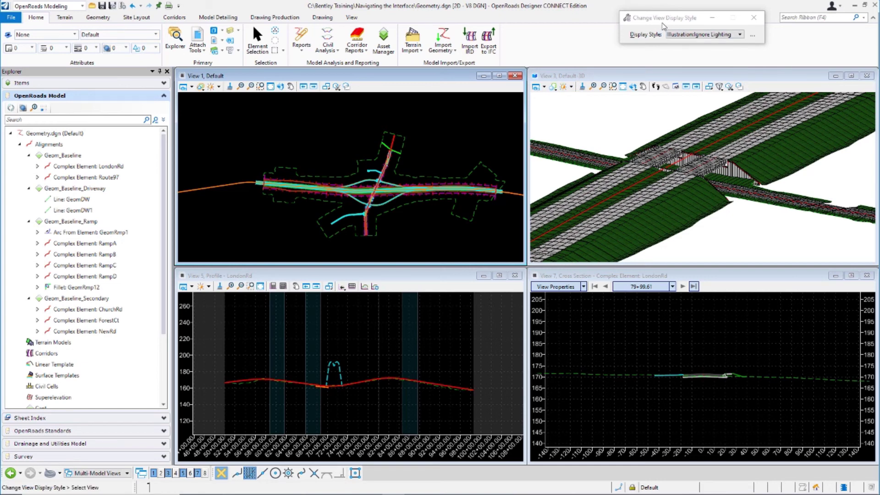
left_click(727, 35)
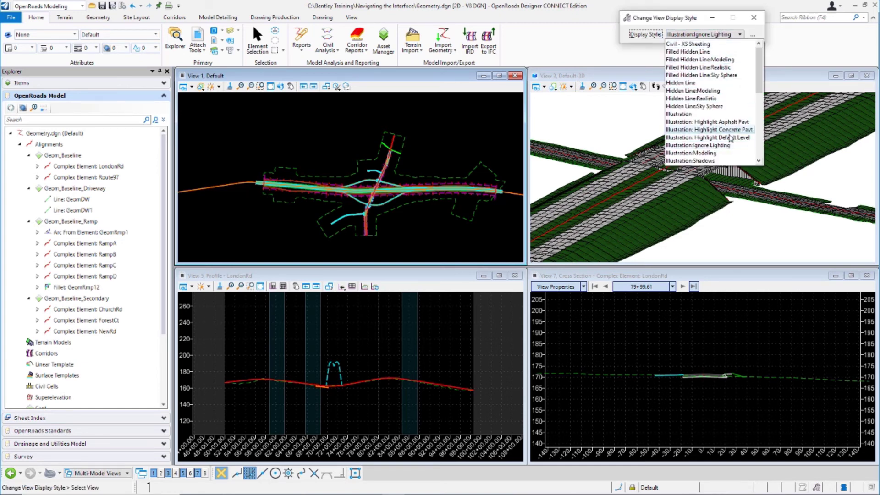
scroll(722, 89, "down", 5)
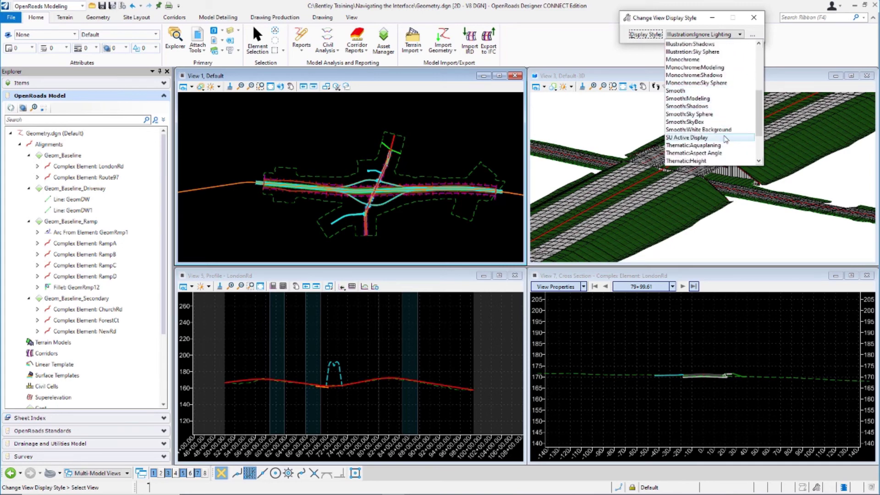
scroll(712, 143, "down", 2)
scroll(712, 143, "down", 1)
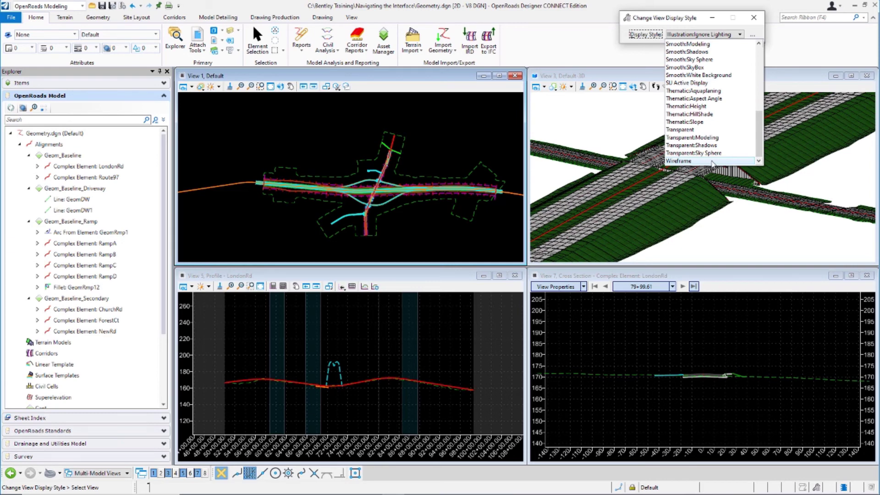
left_click(713, 161)
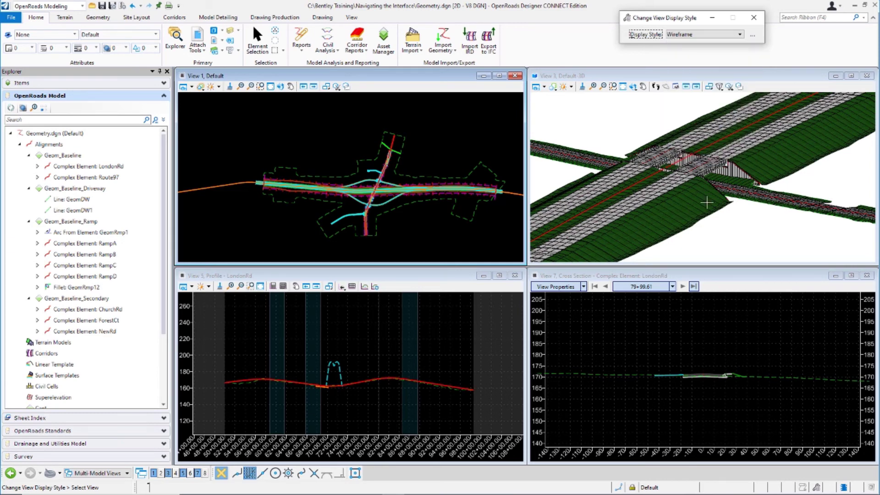
left_click(739, 211)
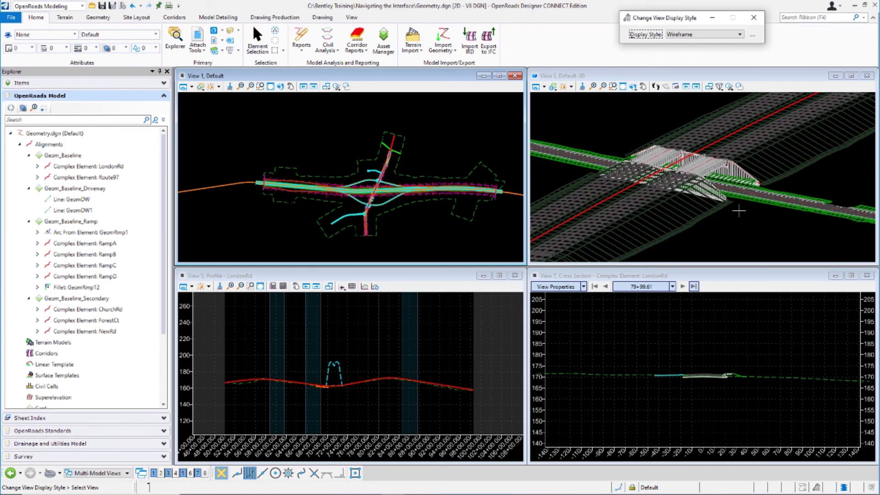
Step: Apply the Transparent display style to the Default-3D view
left_click(739, 34)
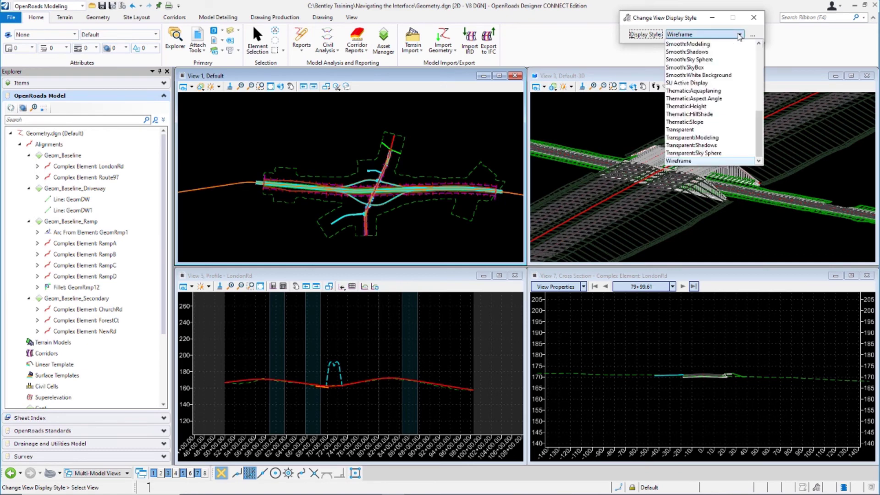
left_click(702, 130)
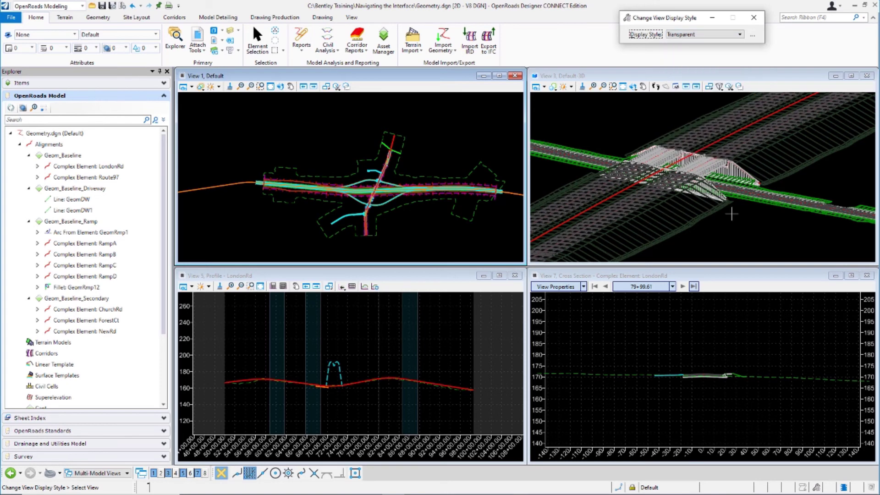
left_click(732, 214)
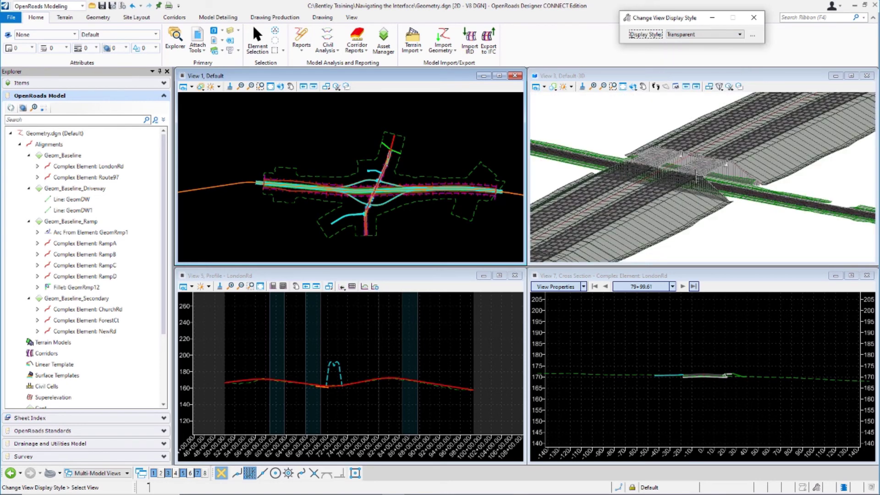
Step: Apply the Smooth: Modeling display style to the Default-3D view and orbit slightly around the bridge
left_click(704, 34)
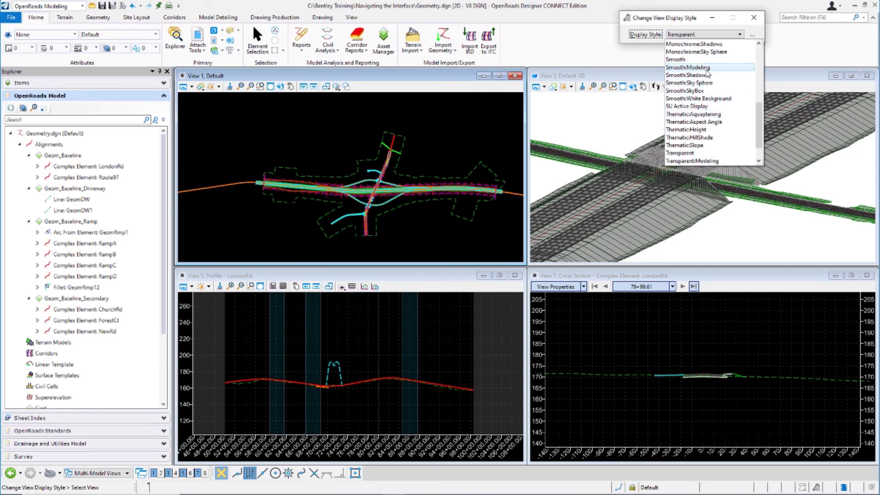
left_click(708, 68)
middle_click_drag(681, 202, 650, 162, "shift")
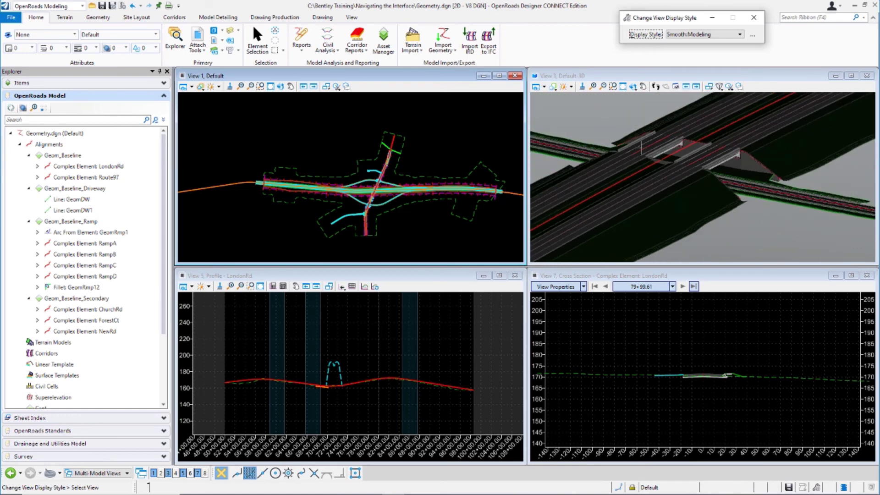
Step: Turn off Default Lighting for the Default-3D view and raise its global brightness to the maximum
left_click(573, 87)
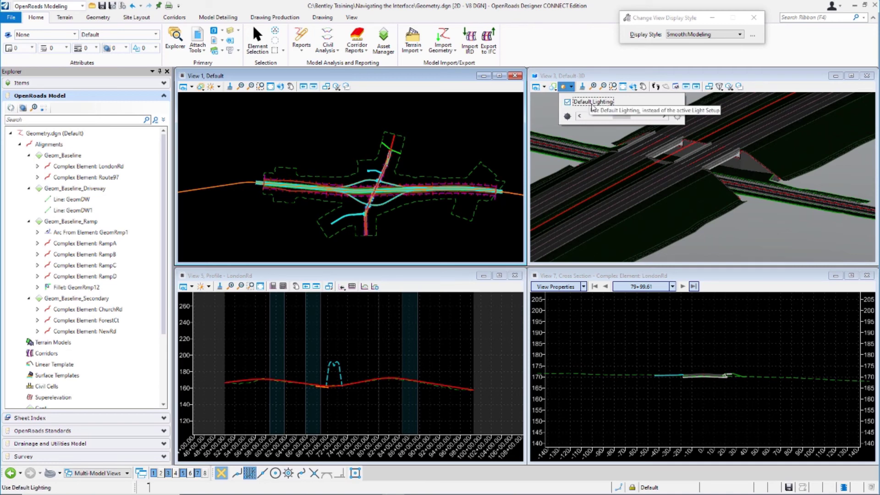
left_click(592, 105)
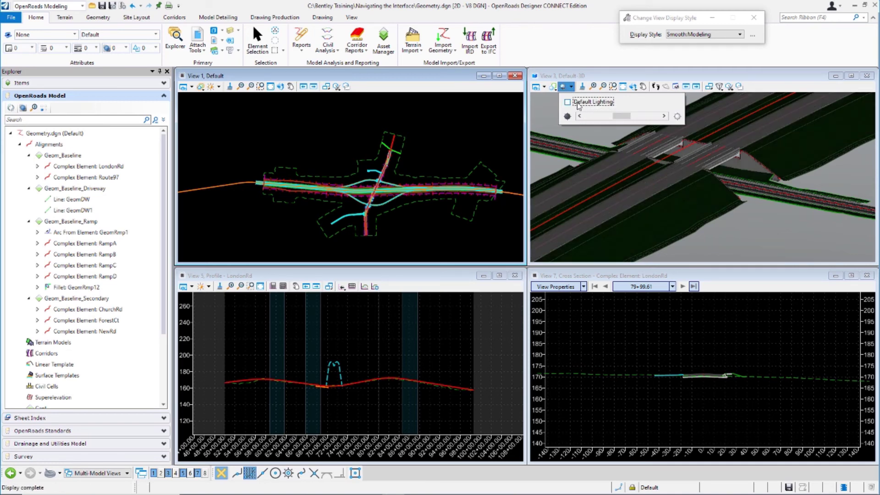
left_click_drag(624, 118, 668, 118)
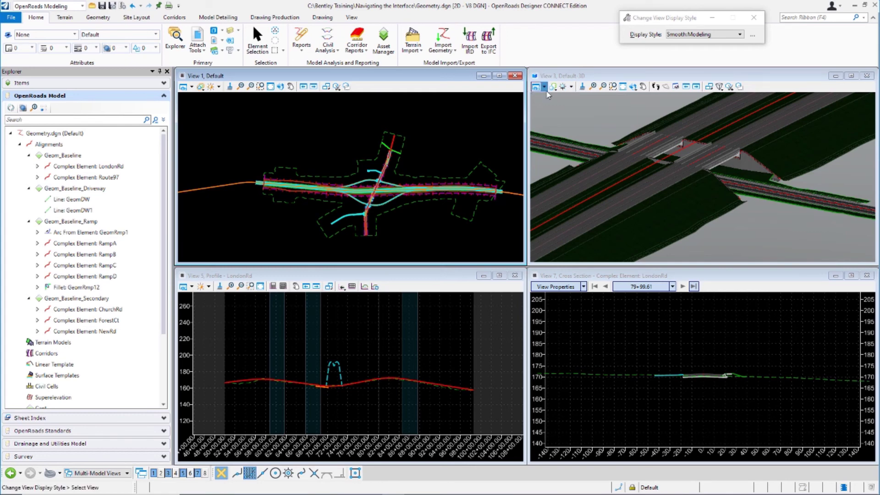
Step: Apply the Illustration: Ignore Lighting display style to the Default-3D view through its view attributes
left_click(545, 87)
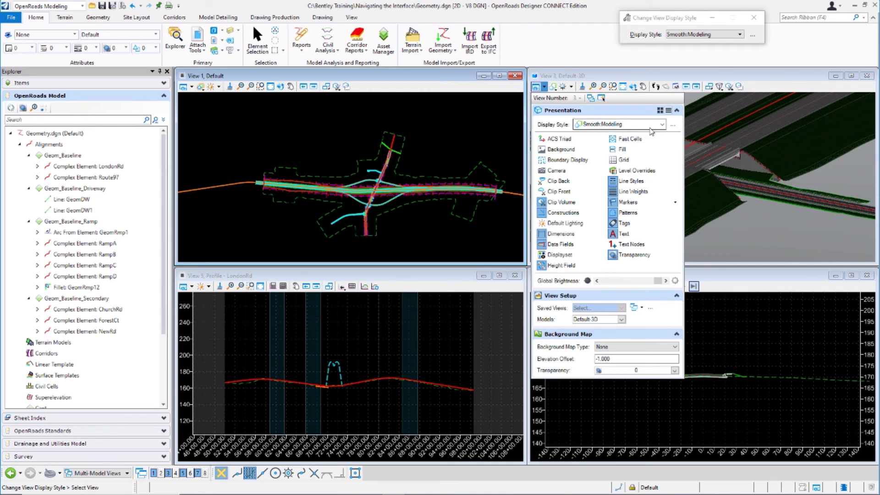
left_click(663, 124)
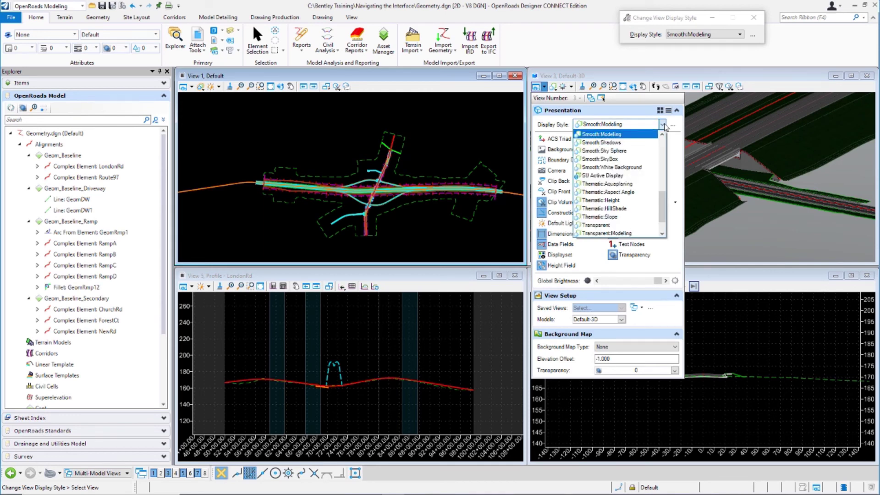
scroll(653, 177, "up", 7)
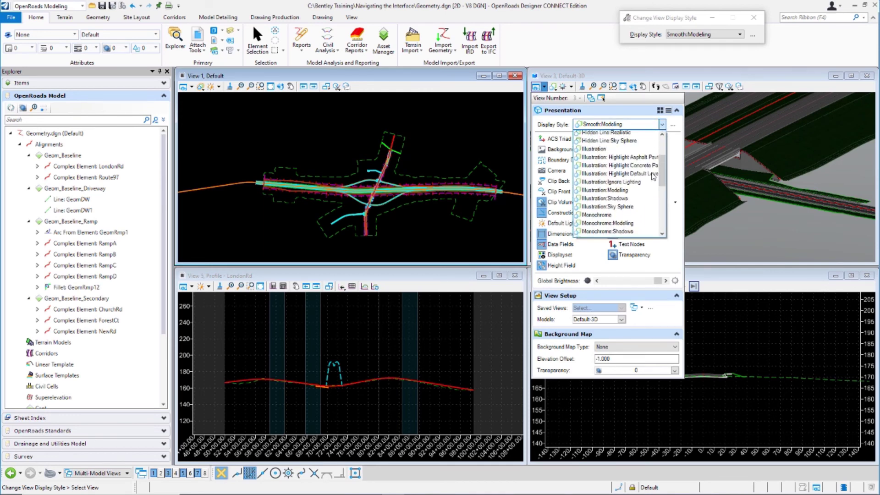
scroll(642, 180, "up", 3)
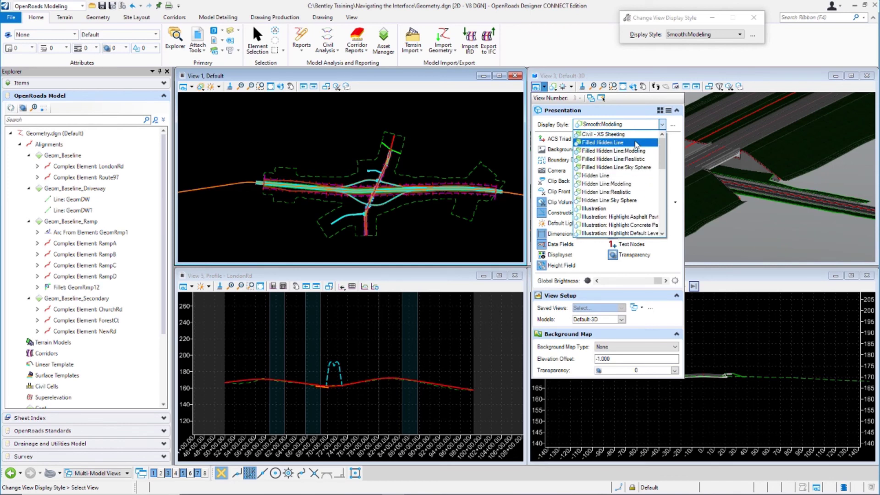
scroll(631, 183, "down", 1)
scroll(631, 183, "down", 1)
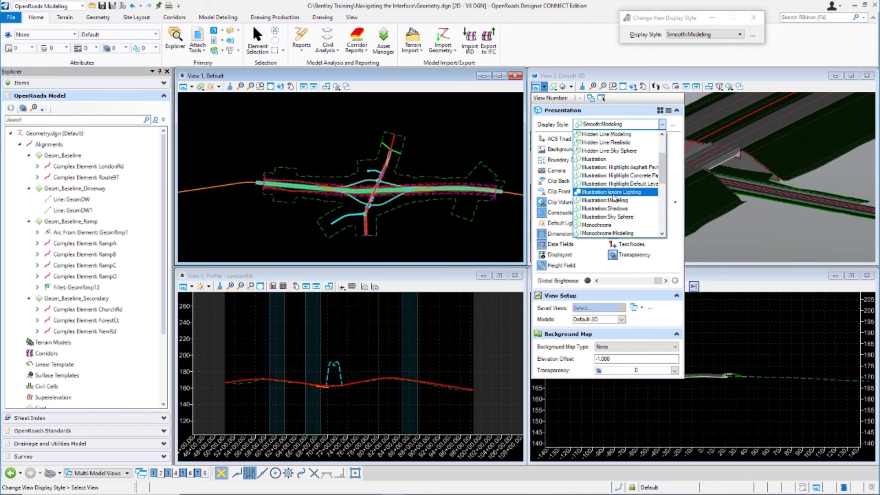
left_click(614, 194)
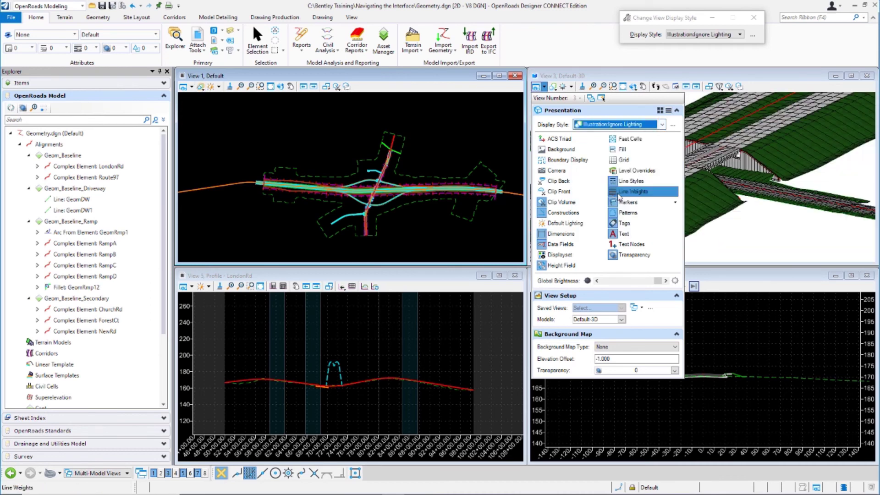
right_click(753, 201)
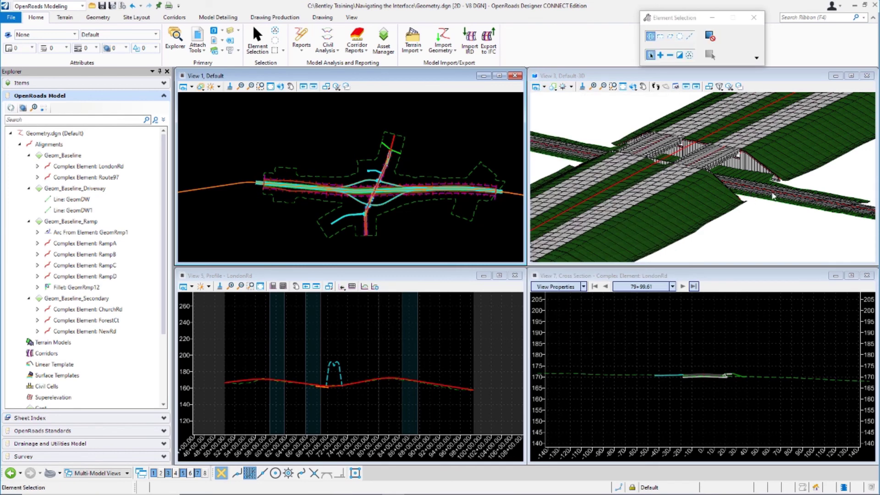
left_click(789, 249)
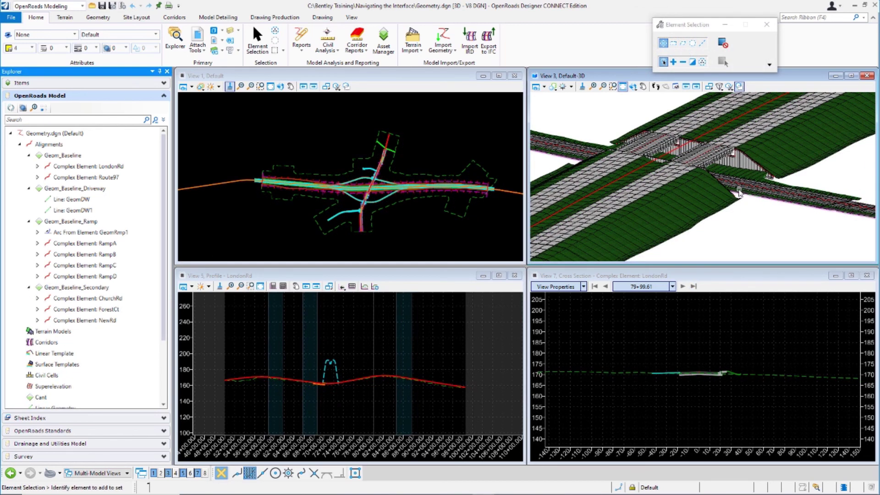
left_click(554, 86)
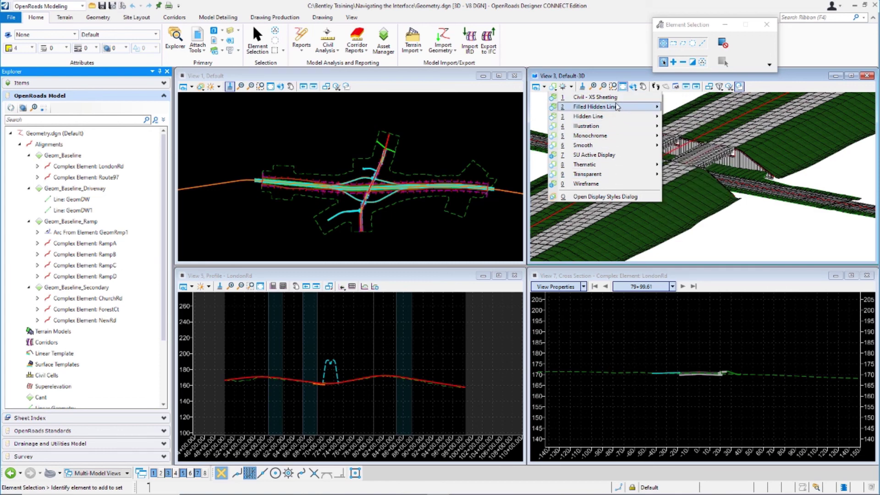
left_click(757, 231)
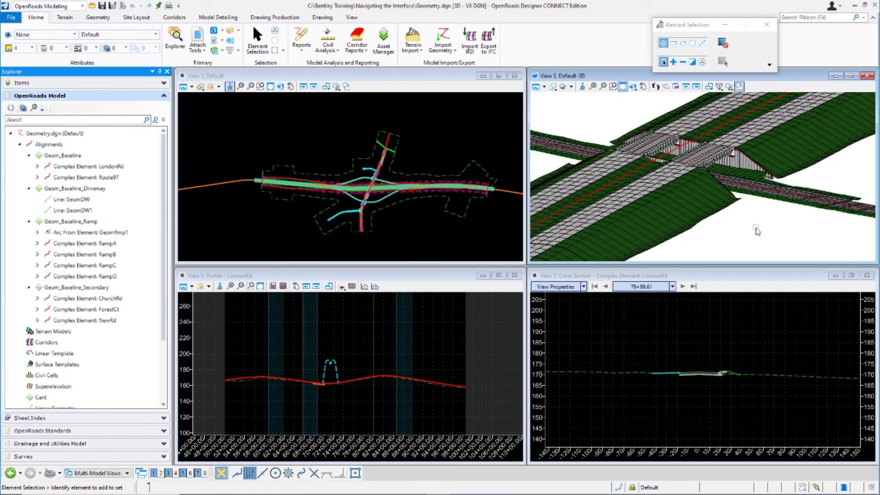